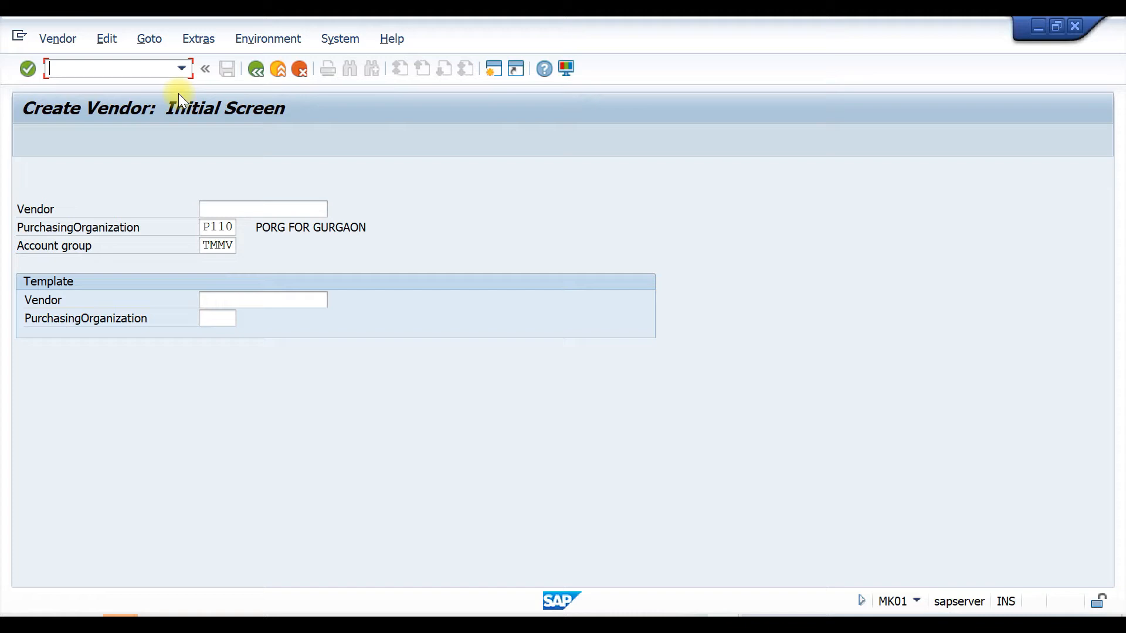
# Start transaction FK01 and open the vendor's accounting data by entering its vendor number, company code T100 and account group TMMV.
pyautogui.write('/NFK01')
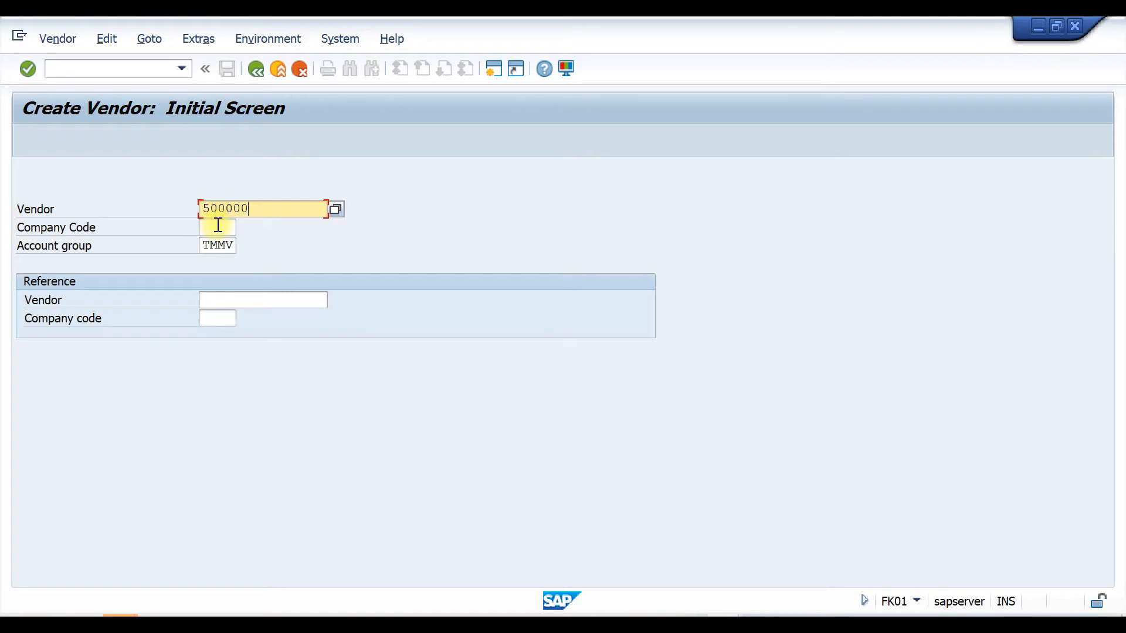
pyautogui.click(218, 225)
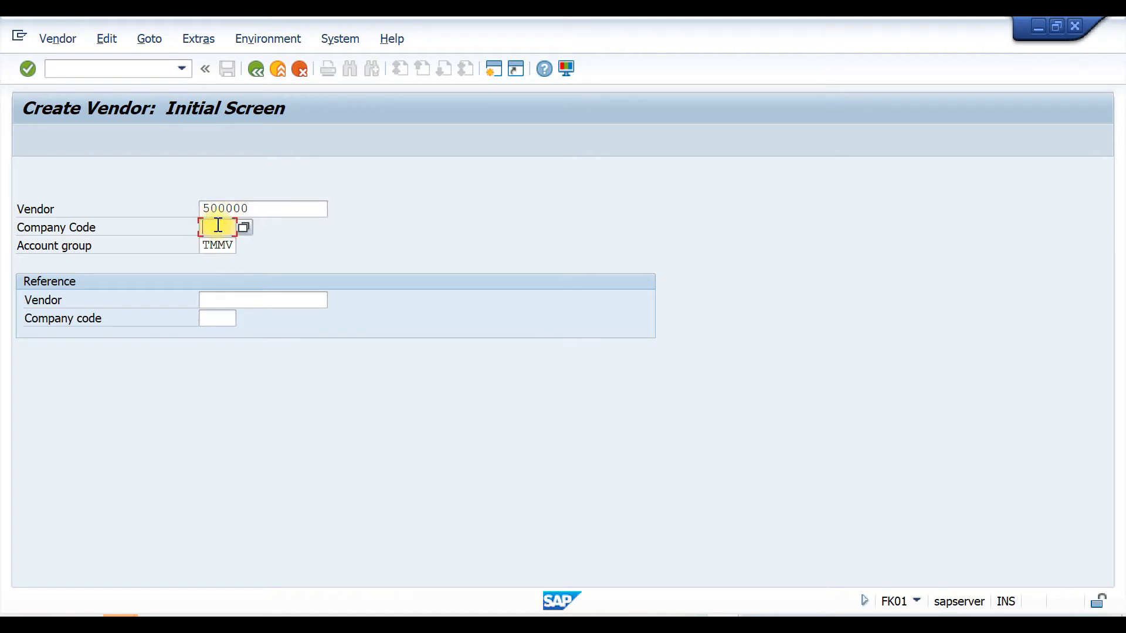
pyautogui.write('T110')
pyautogui.press('BackSpace')
pyautogui.press('BackSpace')
pyautogui.write('00')
pyautogui.moveTo(275, 208); pyautogui.dragTo(244, 245)
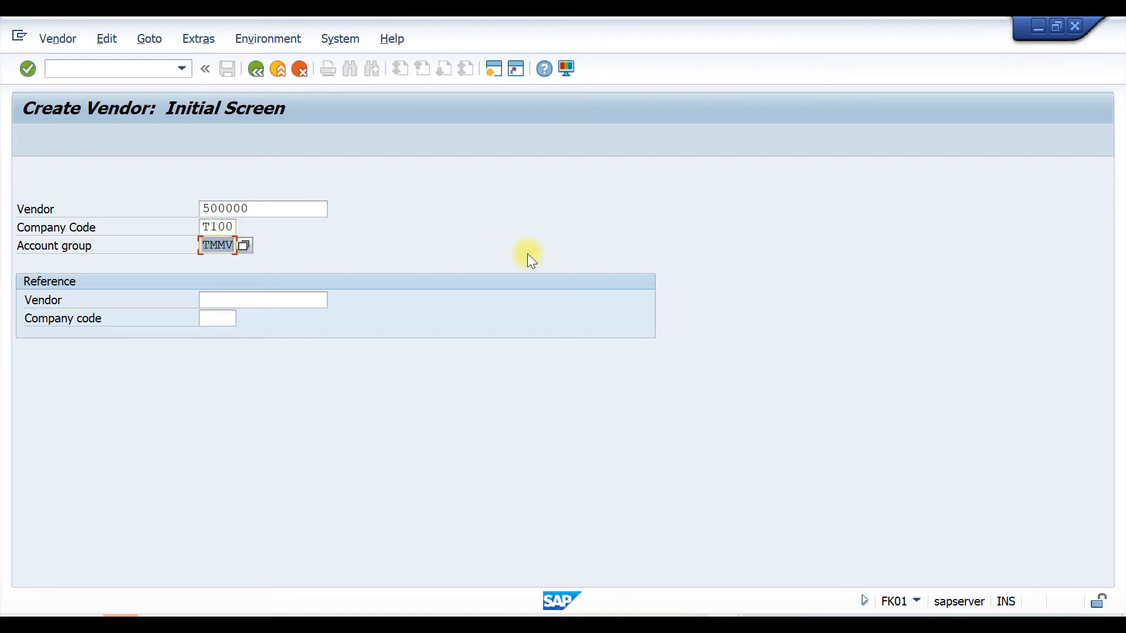
pyautogui.press('Return')
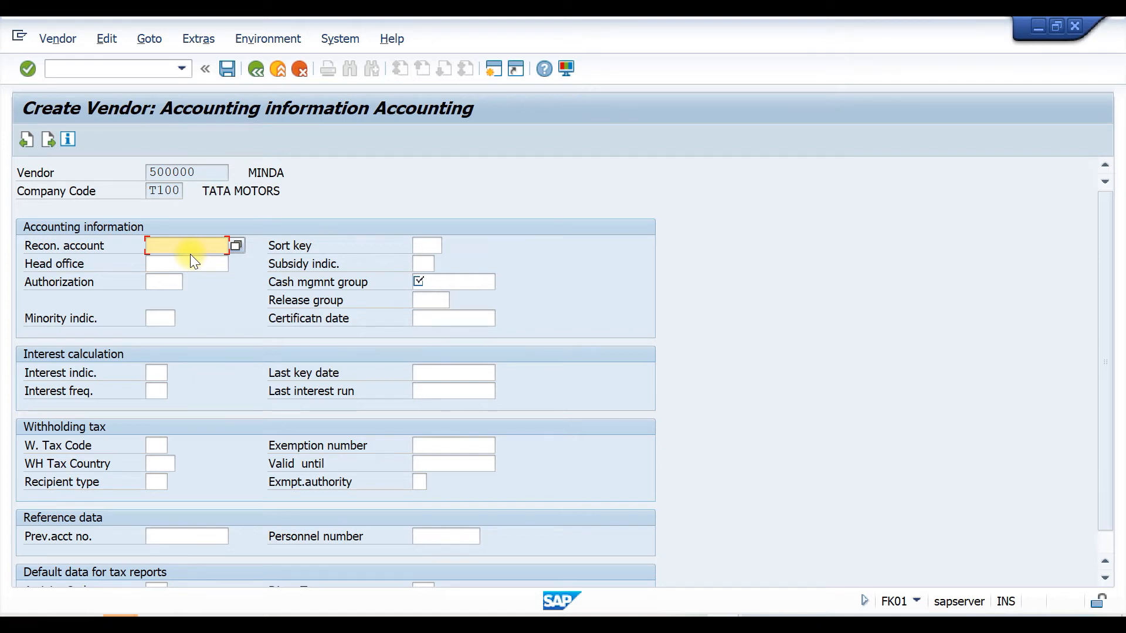
# Set the vendor's cash management group to A1 (Domestic payments) and continue to the payment transactions data.
pyautogui.click(454, 285)
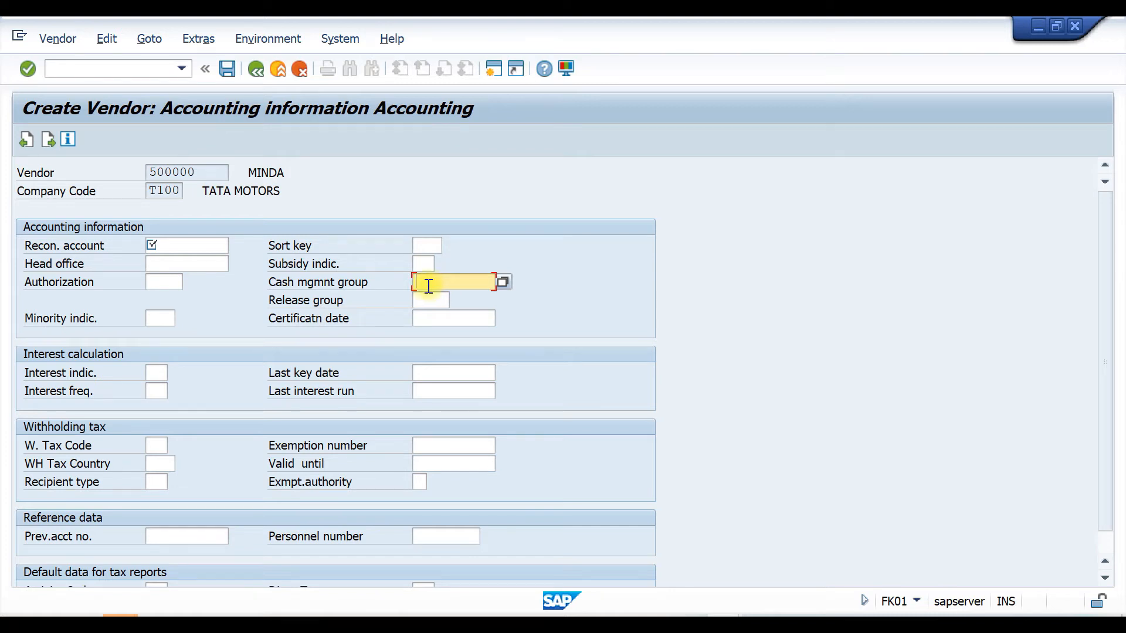
pyautogui.click(503, 282)
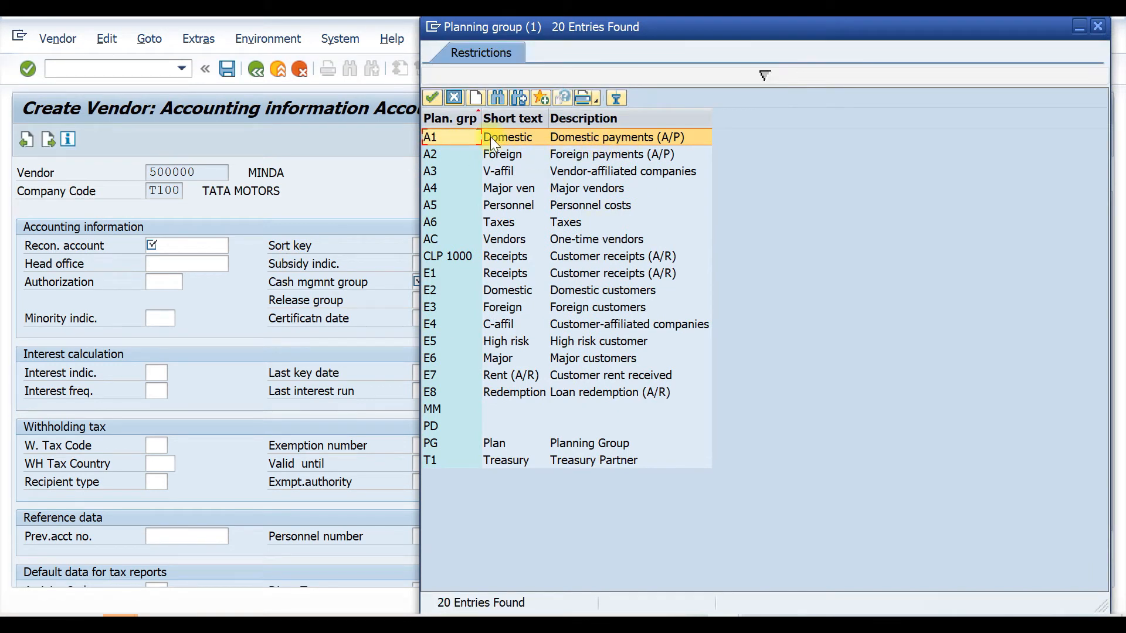
pyautogui.doubleClick(432, 136)
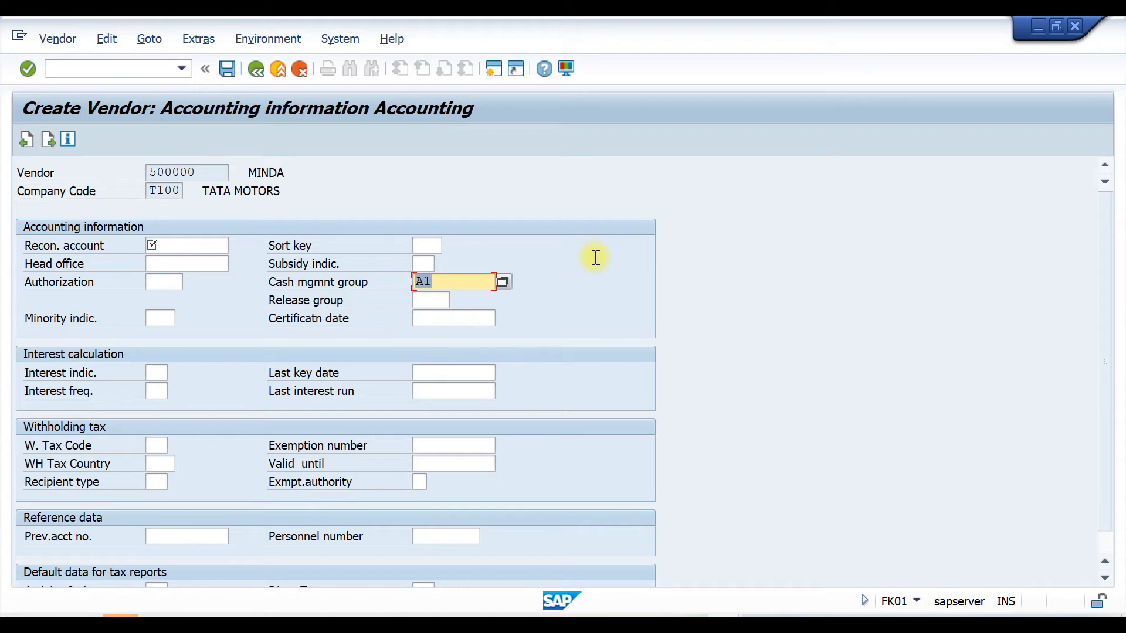
pyautogui.press('Return')
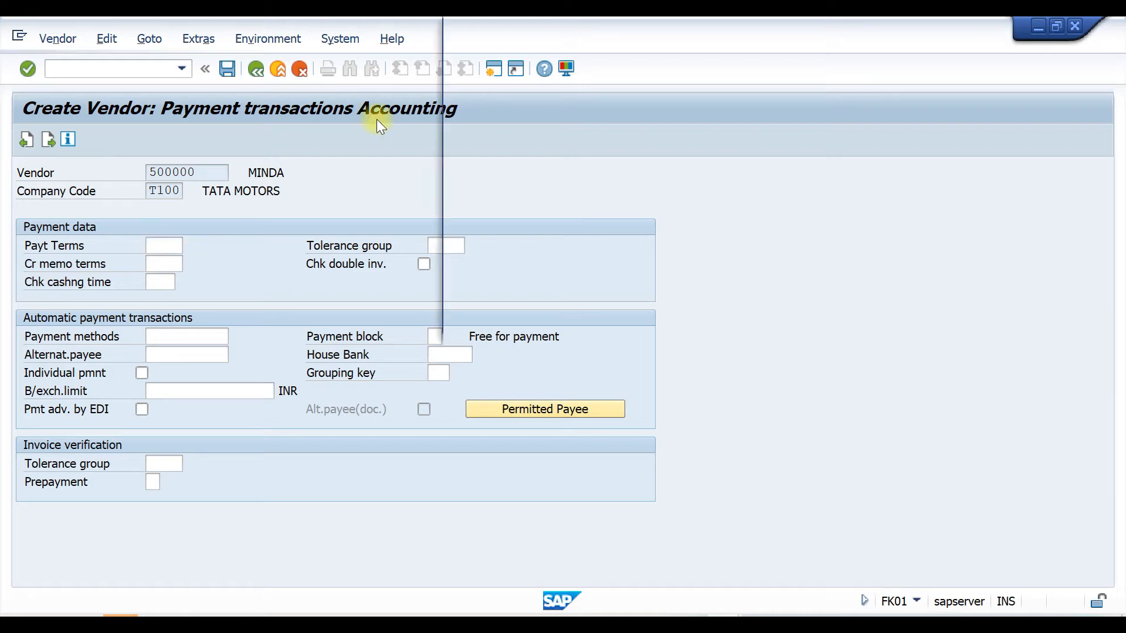
# Set the vendor's payment terms to TM01 and enable the check for double invoices.
pyautogui.press('F4')
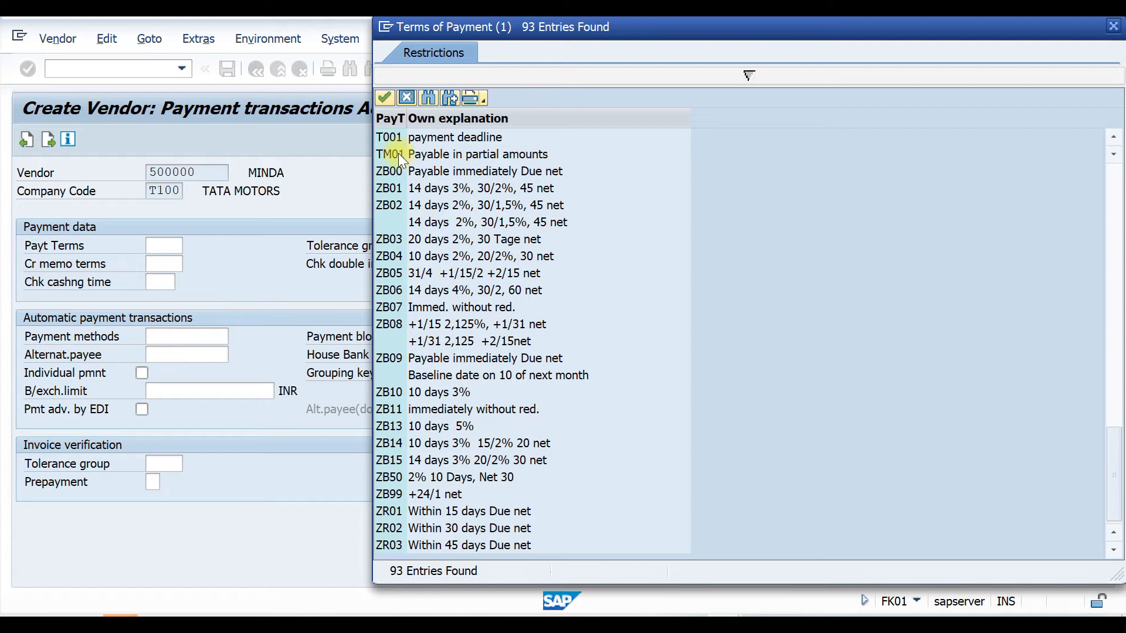
pyautogui.doubleClick(399, 153)
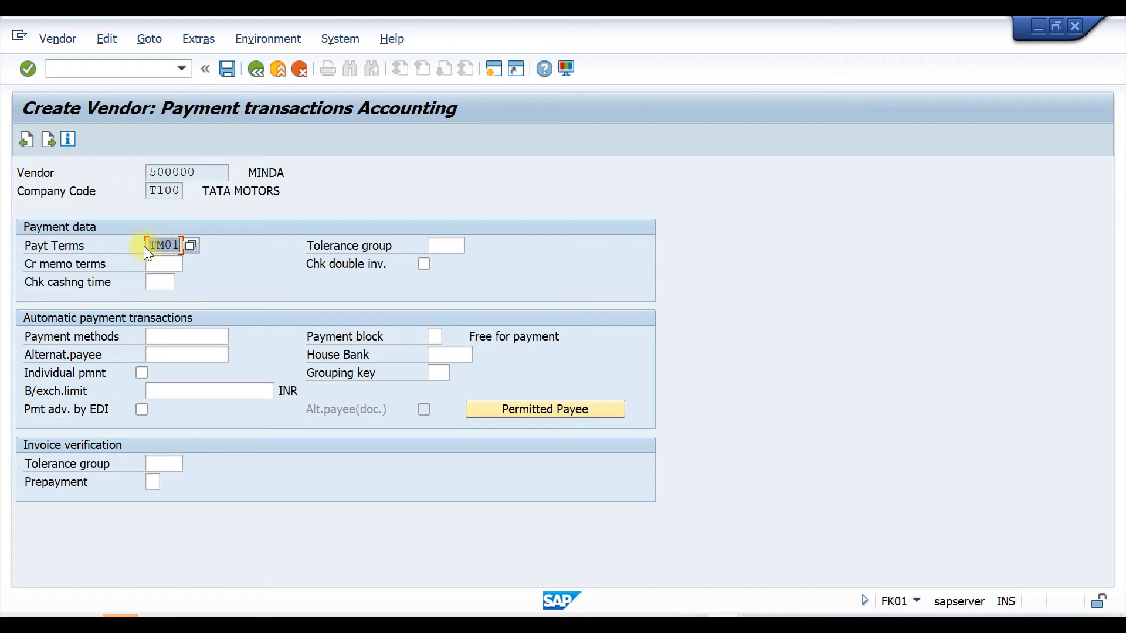
pyautogui.moveTo(156, 241); pyautogui.dragTo(181, 246)
pyautogui.click(172, 265)
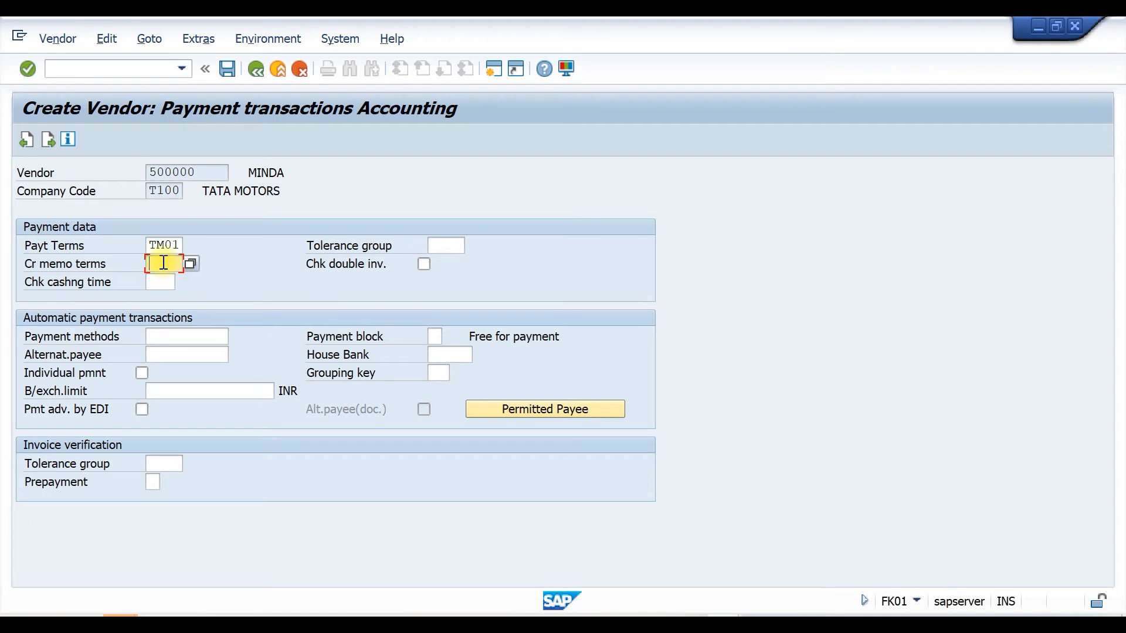
pyautogui.click(424, 264)
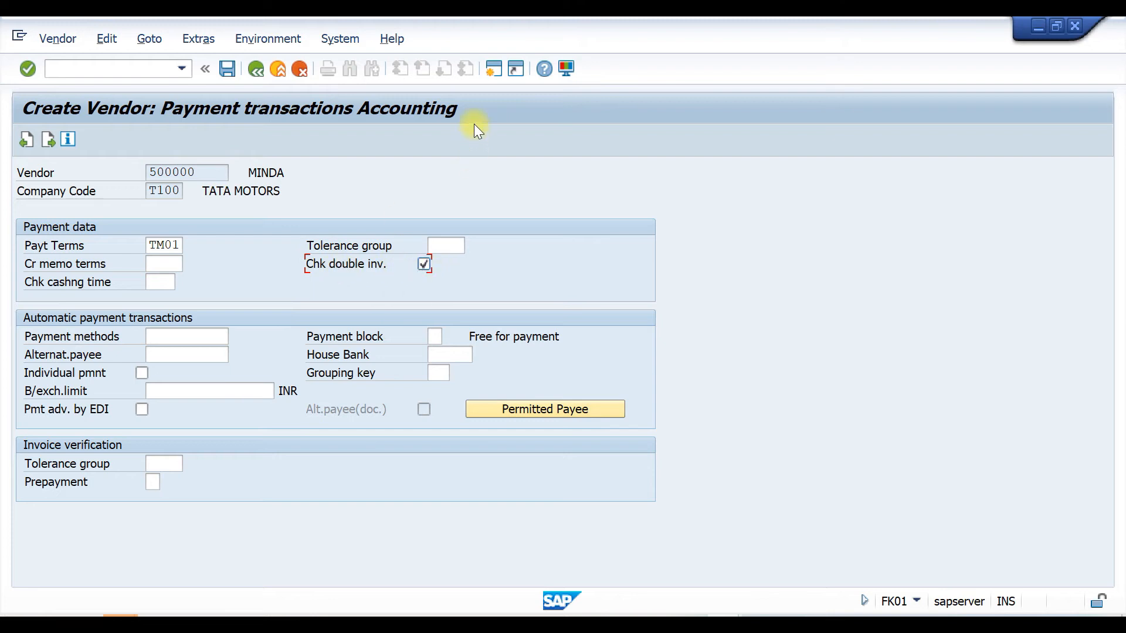
# Open a new session, run transaction SPRO and display the SAP Reference IMG.
pyautogui.click(494, 72)
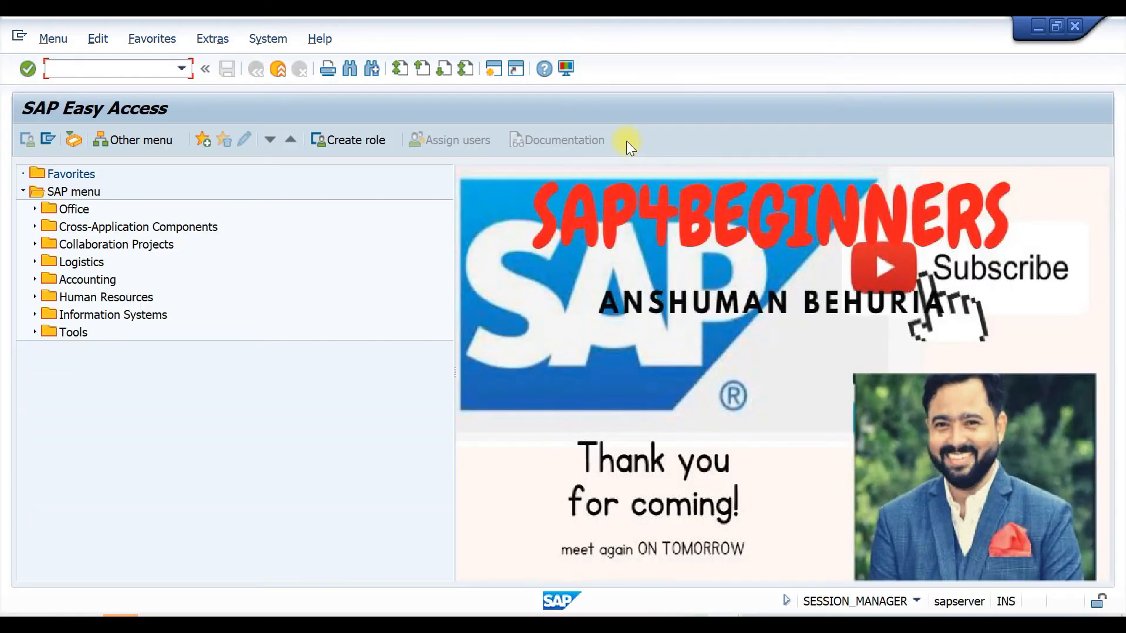
pyautogui.write('SPRO')
pyautogui.press('Return')
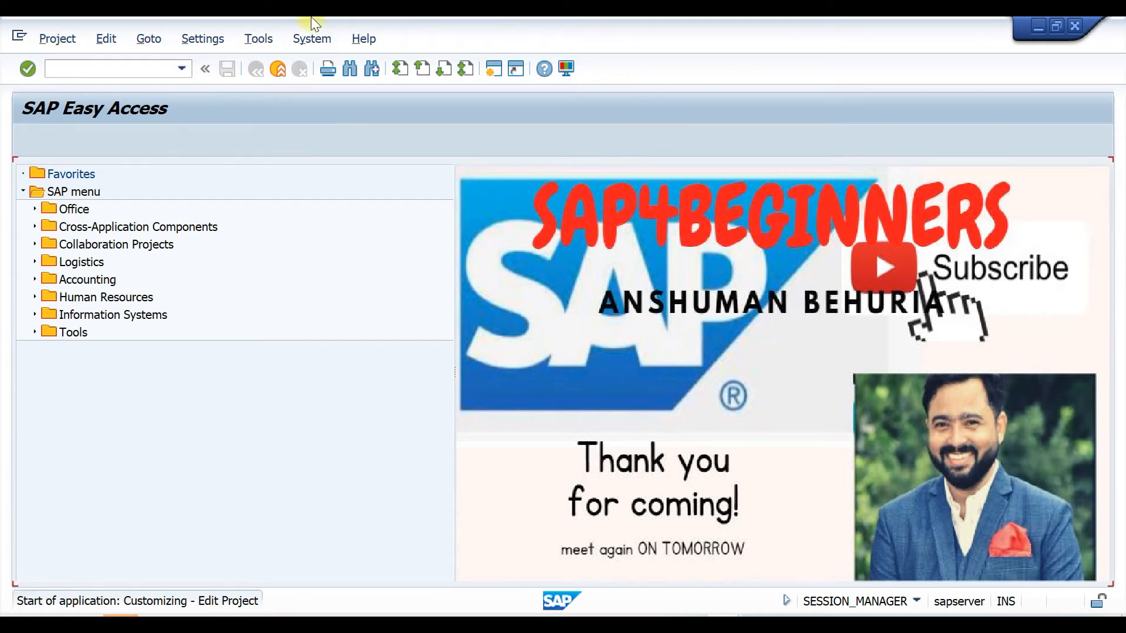
pyautogui.click(77, 138)
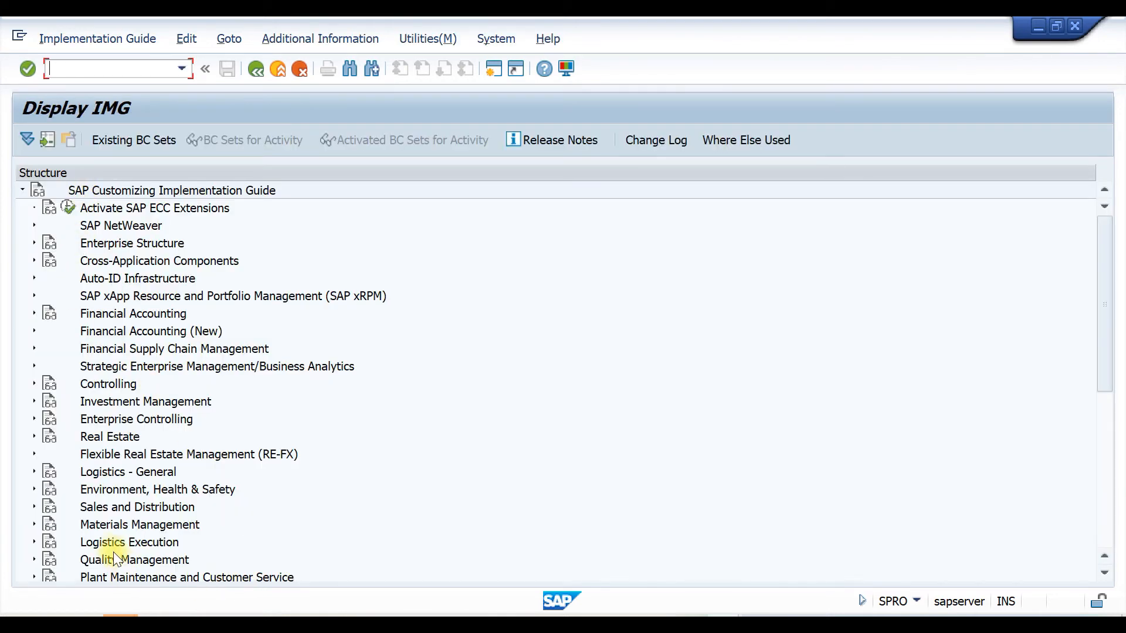
# Open the Set Check for Duplicate Invoices activity under Materials Management, Logistics Invoice Verification, Incoming Invoice.
pyautogui.click(33, 525)
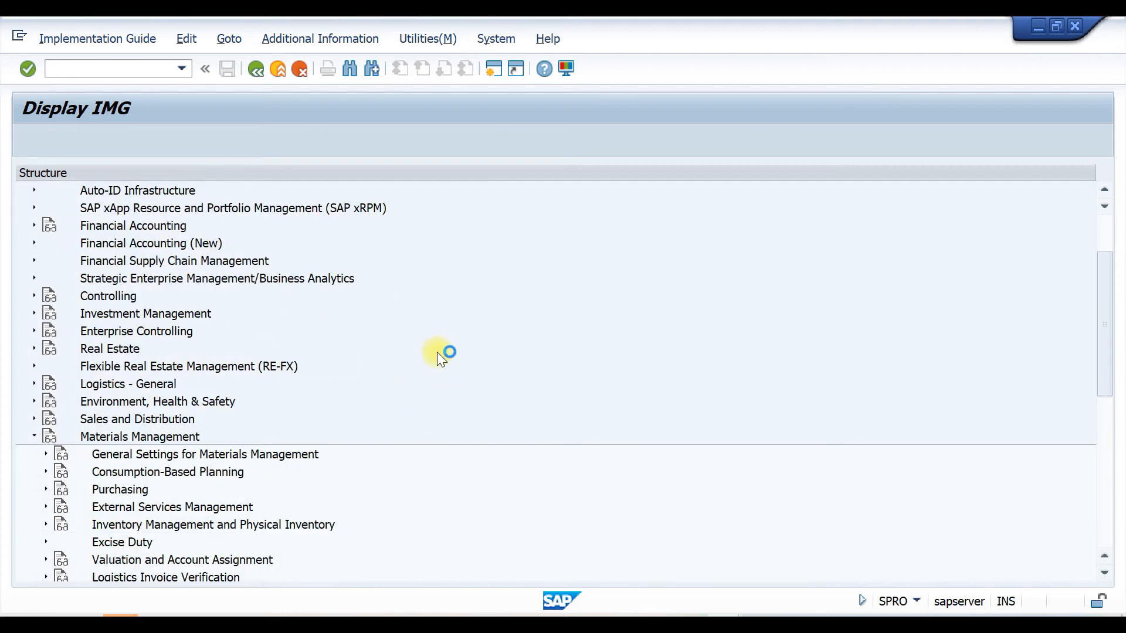
pyautogui.scroll(-4, 438, 342)
pyautogui.scroll(-2, 438, 343)
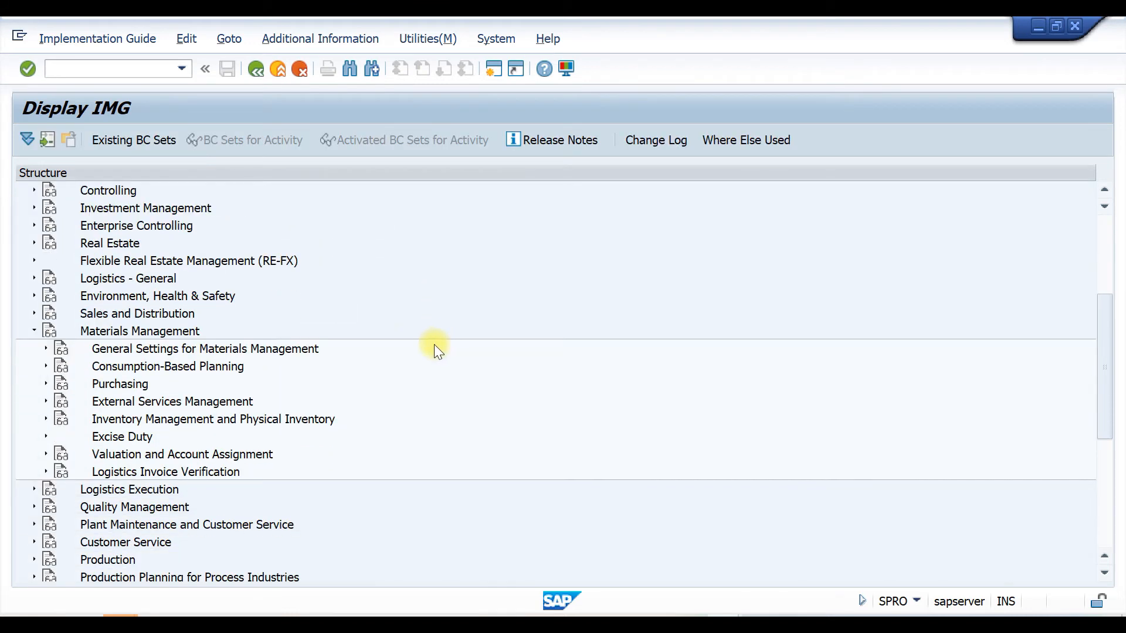
pyautogui.click(46, 469)
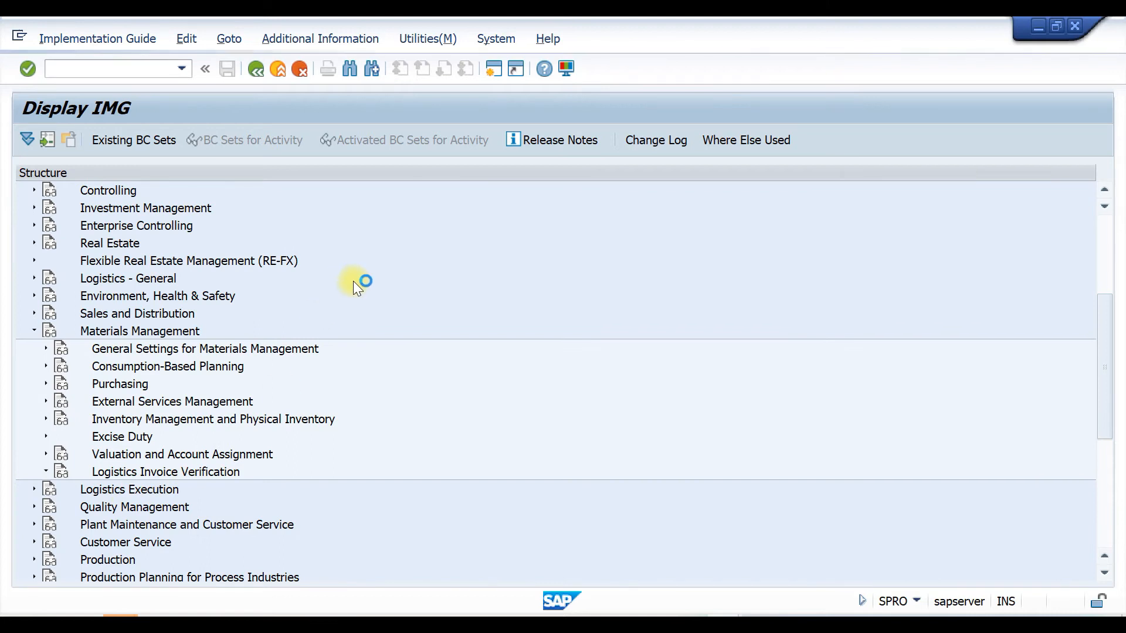
pyautogui.click(58, 383)
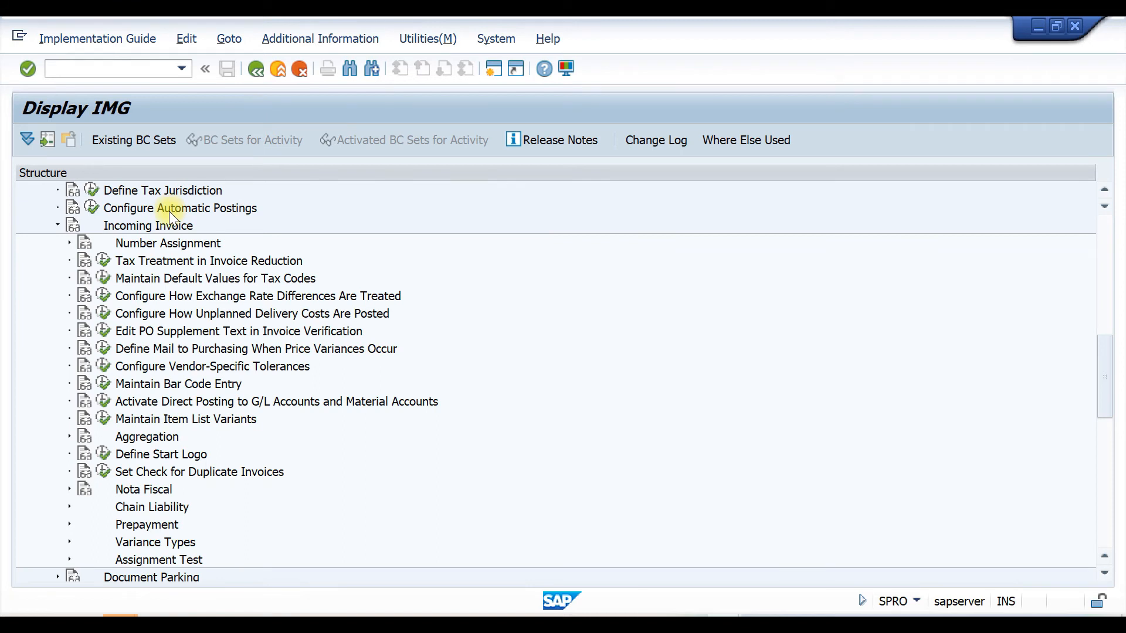
pyautogui.scroll(-1, 170, 210)
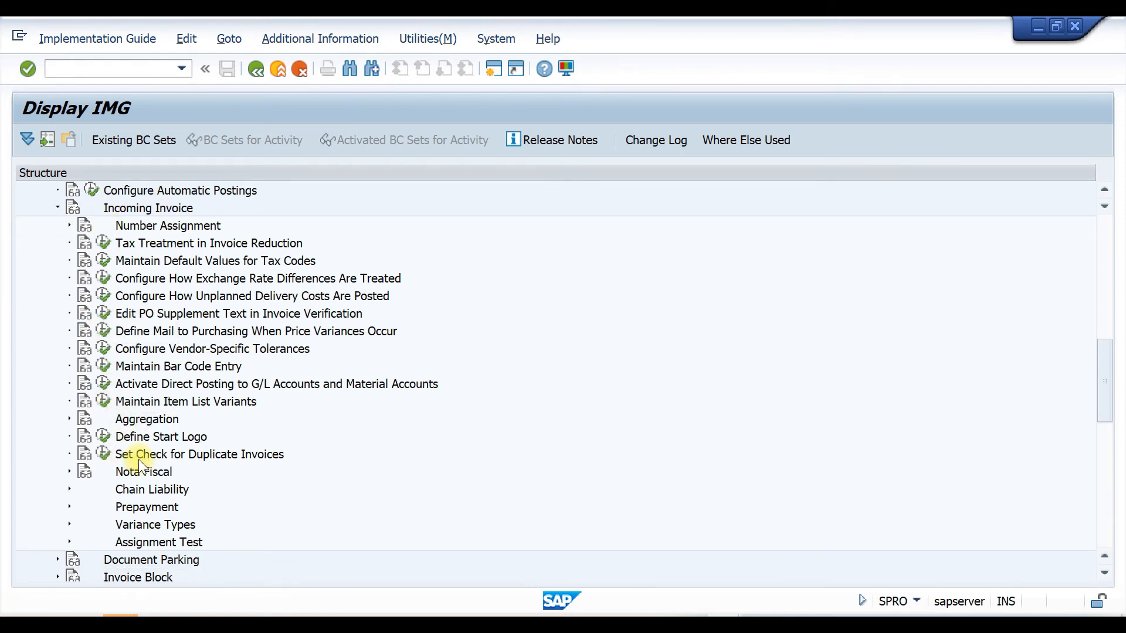
pyautogui.click(103, 454)
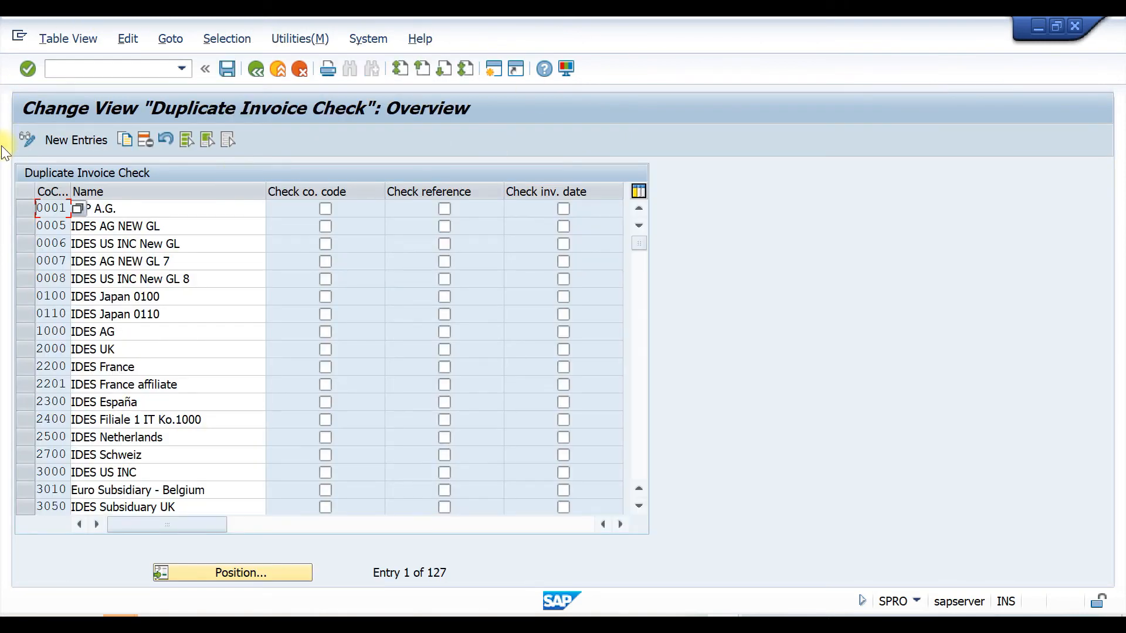
# Create a duplicate invoice check entry for company code T100 with Check reference enabled.
pyautogui.click(90, 137)
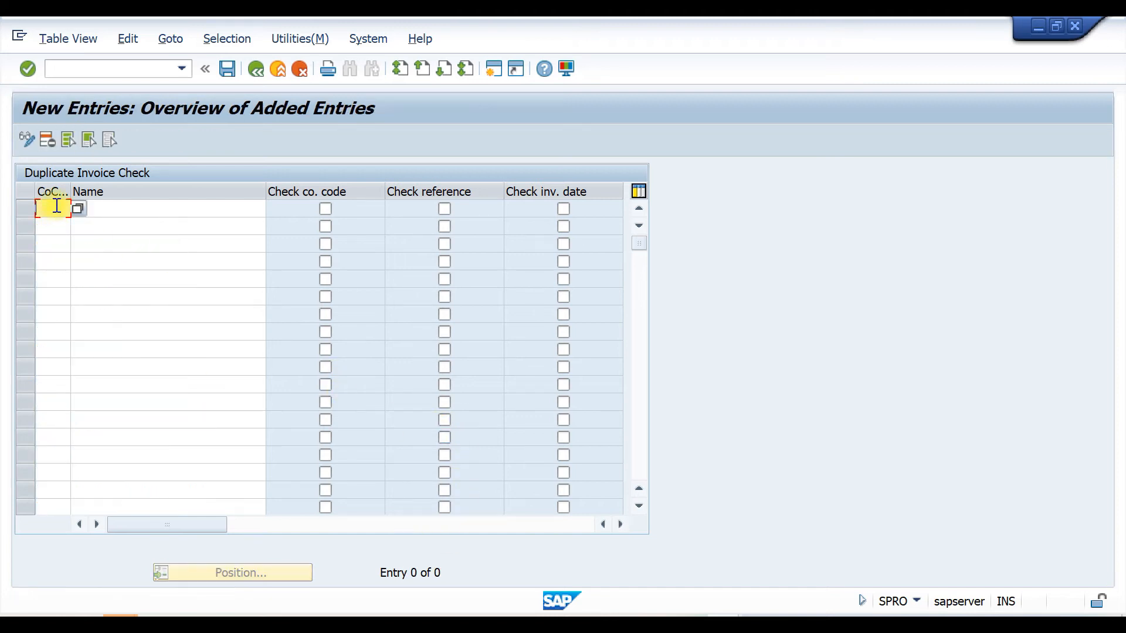
pyautogui.write('T100')
pyautogui.click(444, 209)
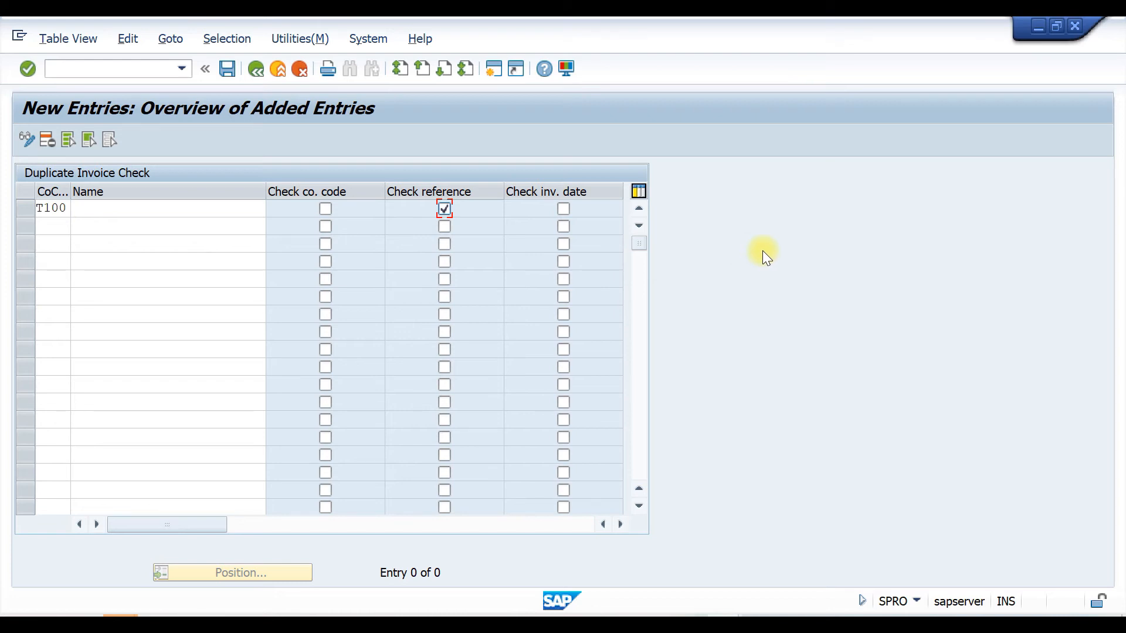
# Return to the vendor creation session and assign the outgoing payment methods Cheque and Bank Transfer.
pyautogui.hotkey('alt', 'Tab')
pyautogui.hotkey('alt', 'Tab')
pyautogui.hotkey('alt', 'Tab')
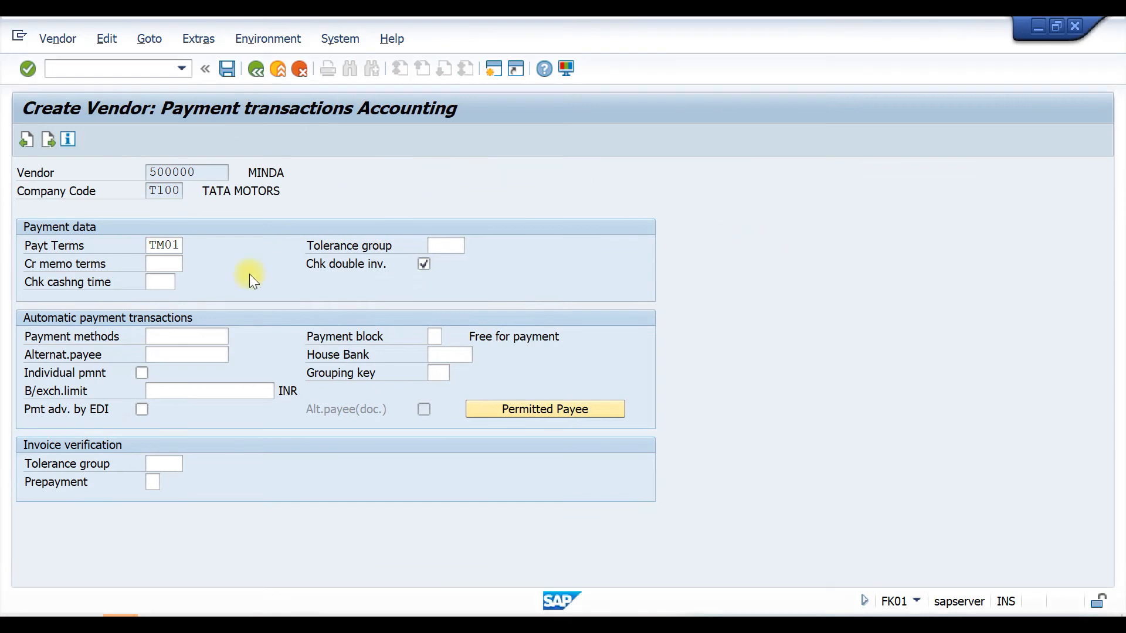
pyautogui.click(206, 337)
pyautogui.click(234, 336)
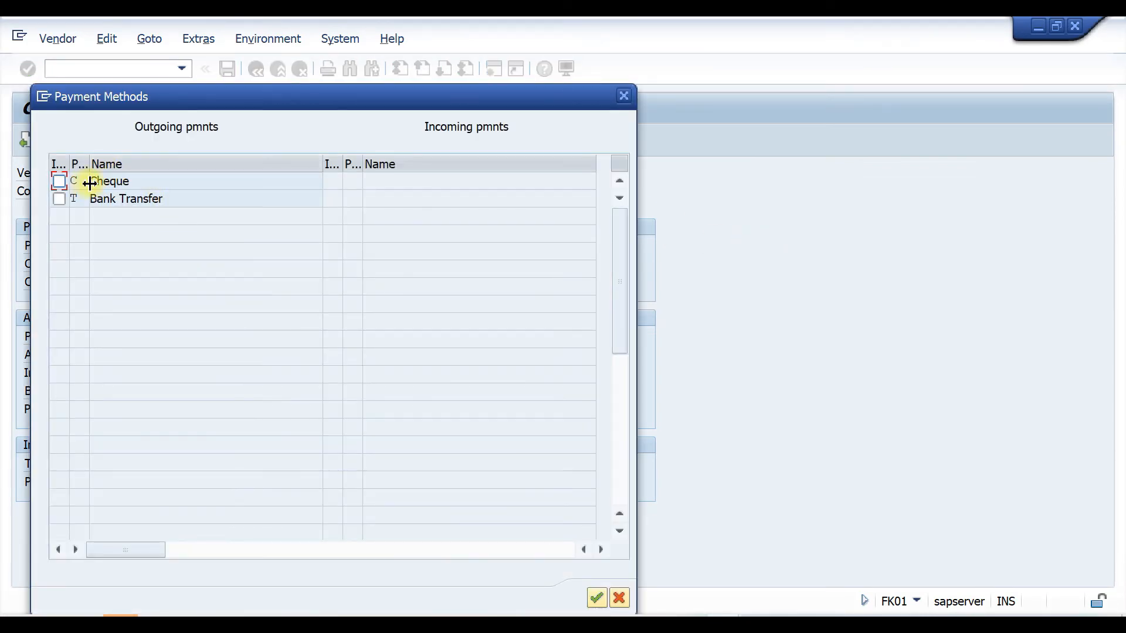
pyautogui.click(58, 182)
pyautogui.click(58, 199)
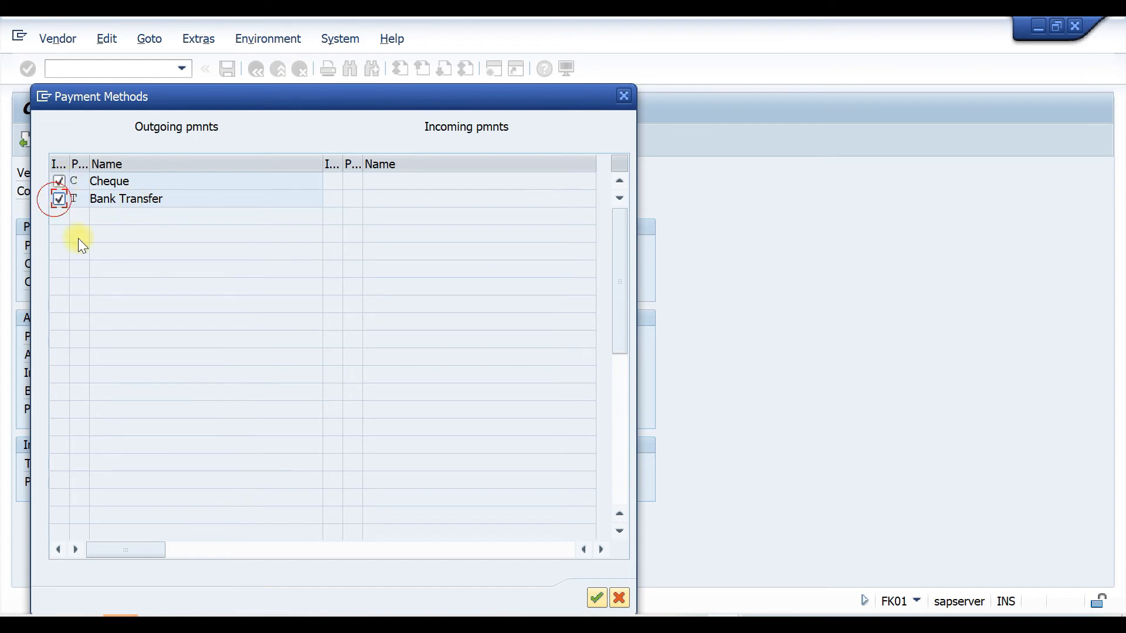
pyautogui.click(596, 598)
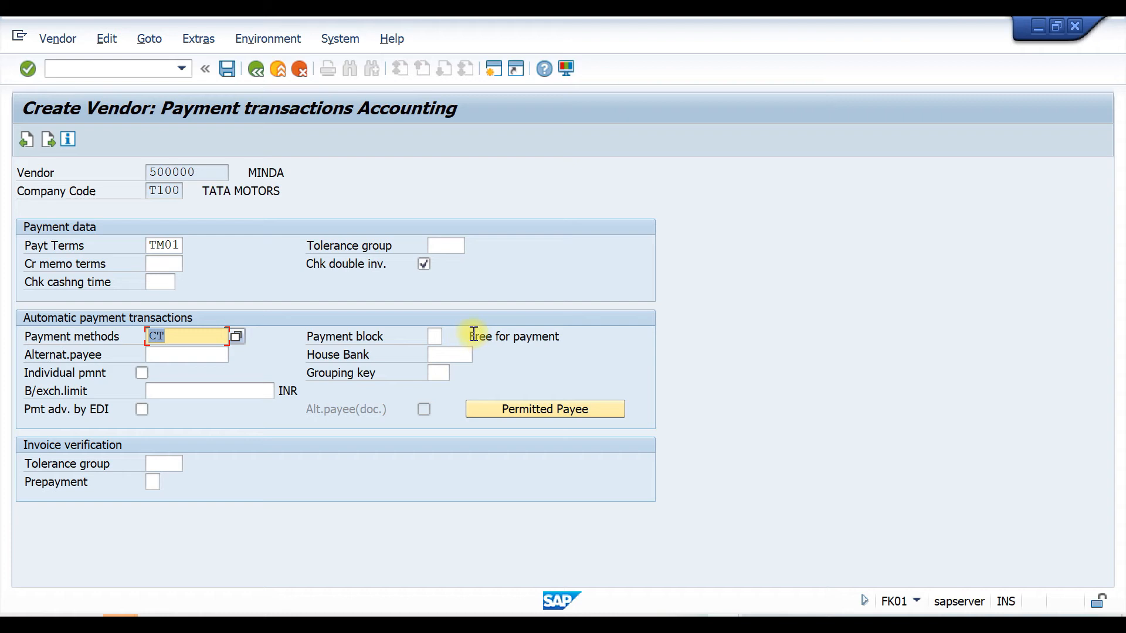
# Examine the available payment block keys for the vendor without choosing one.
pyautogui.click(436, 337)
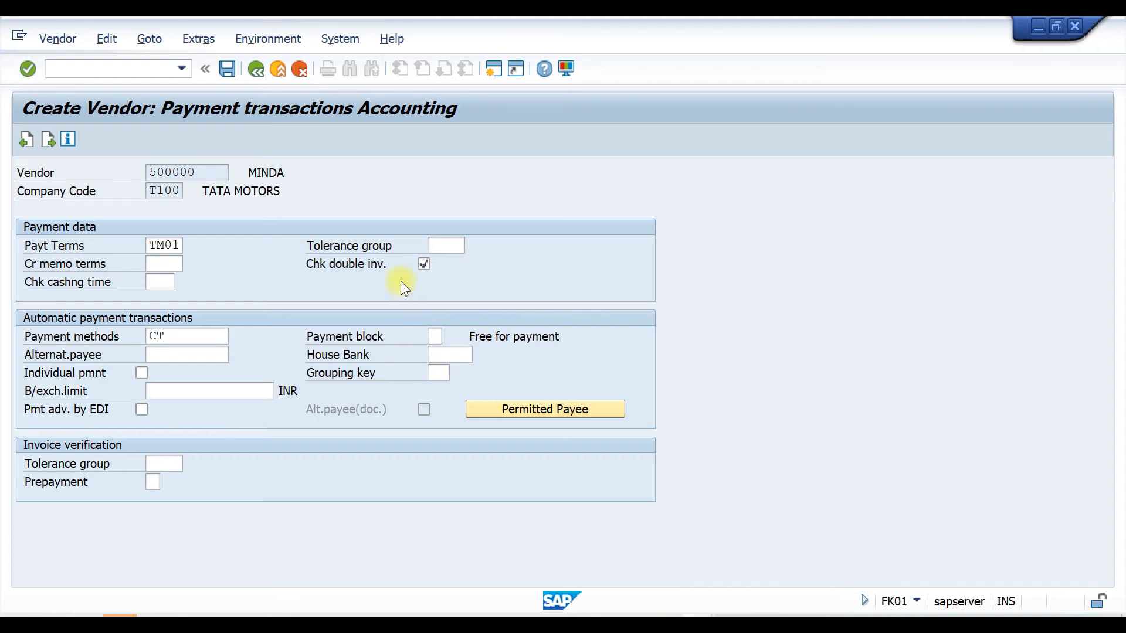
pyautogui.press('F4')
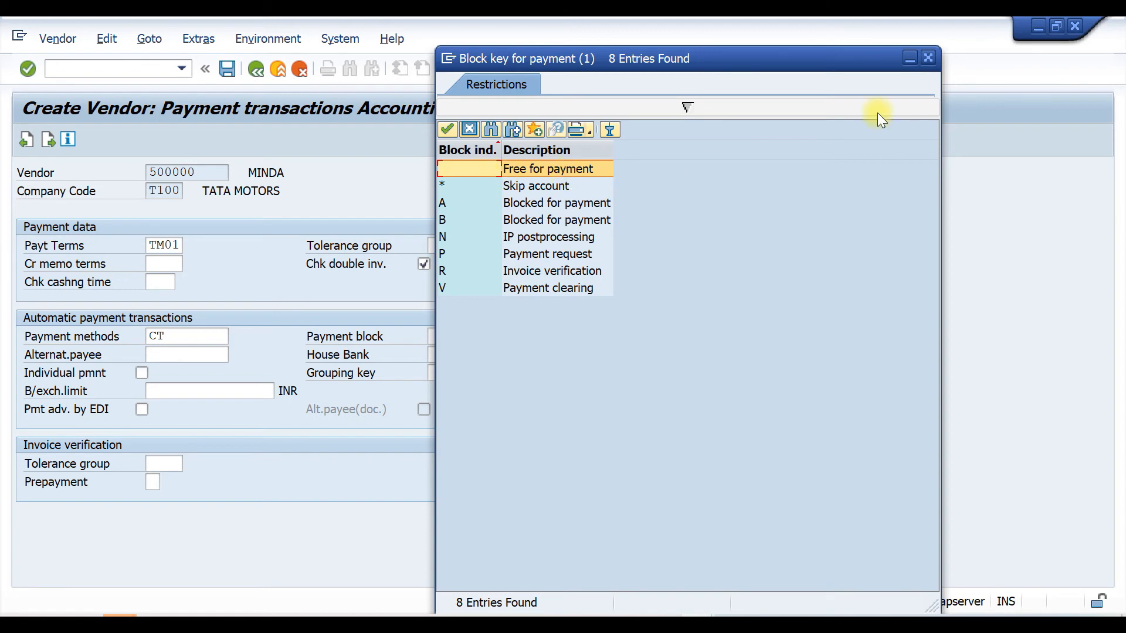
pyautogui.click(928, 57)
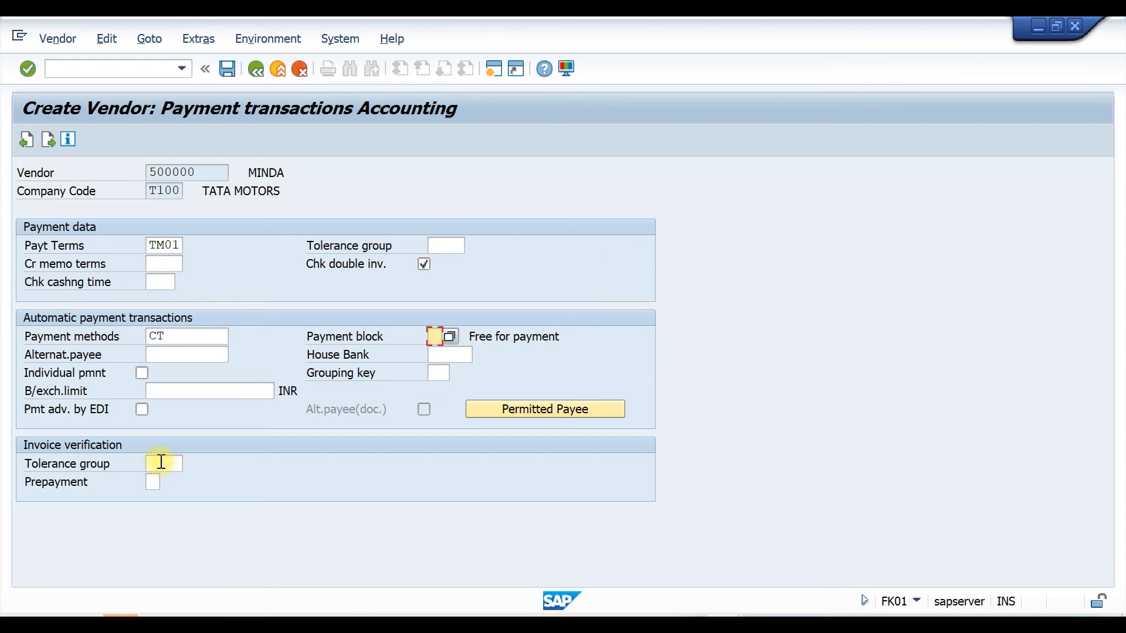
# Switch to the customizing session, restart transaction SPRO and display the SAP Reference IMG.
pyautogui.hotkey('alt', 'Tab')
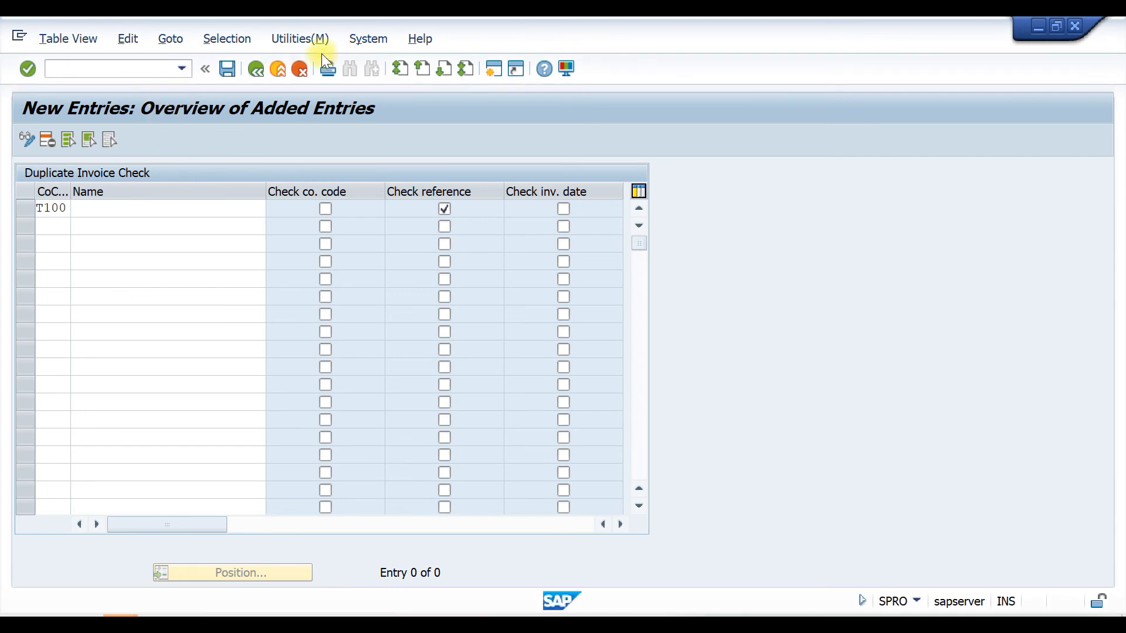
pyautogui.click(136, 71)
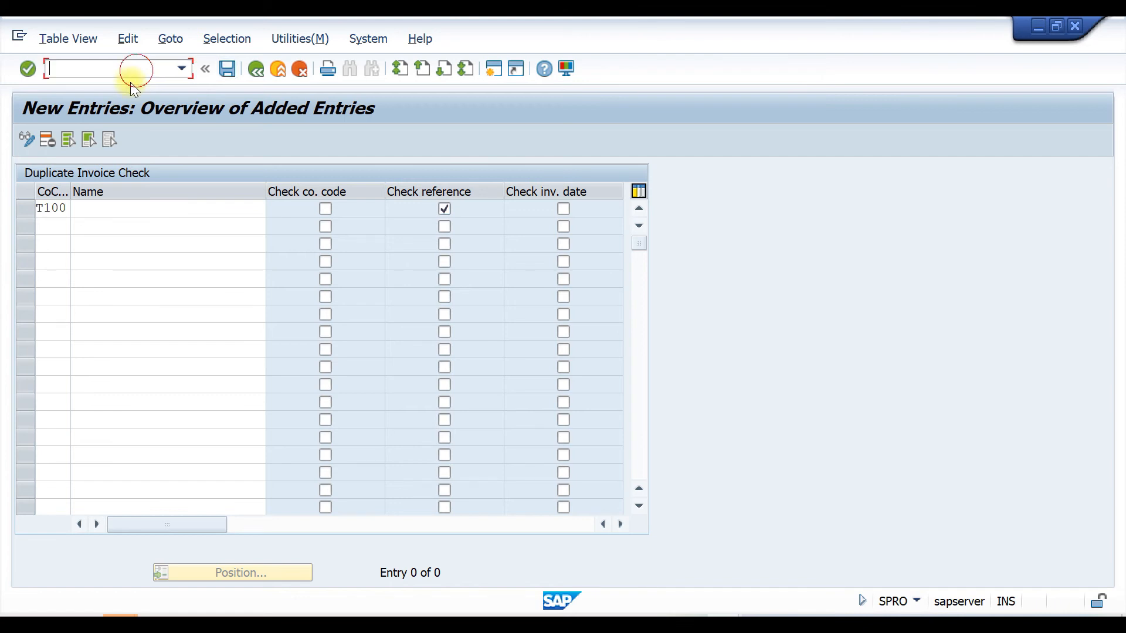
pyautogui.write('/N')
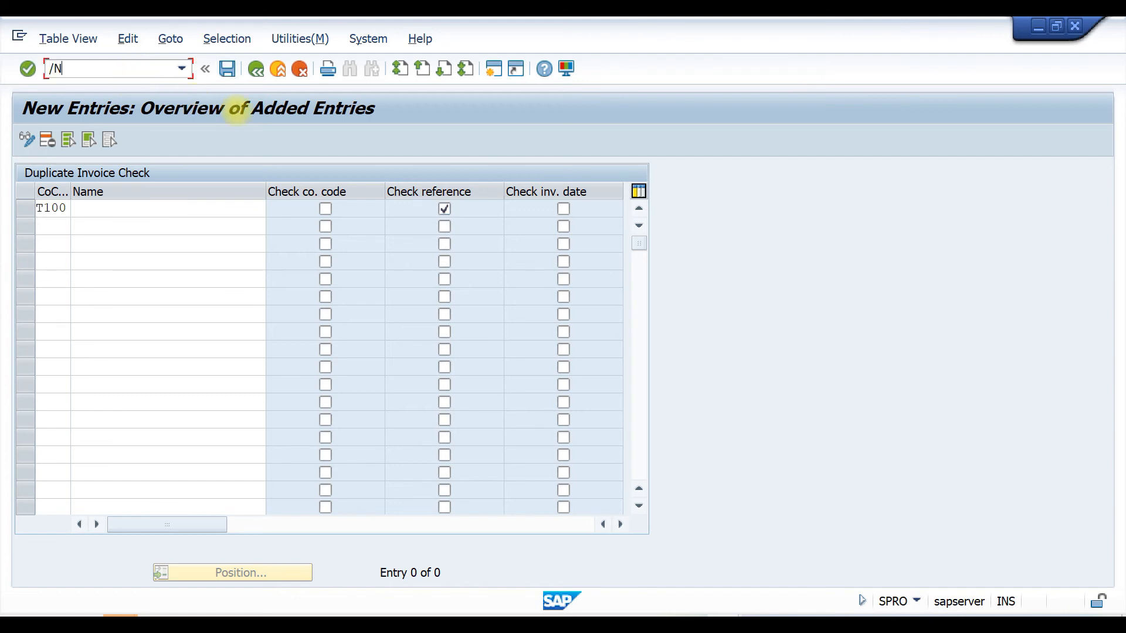
pyautogui.write('SPRO')
pyautogui.press('Return')
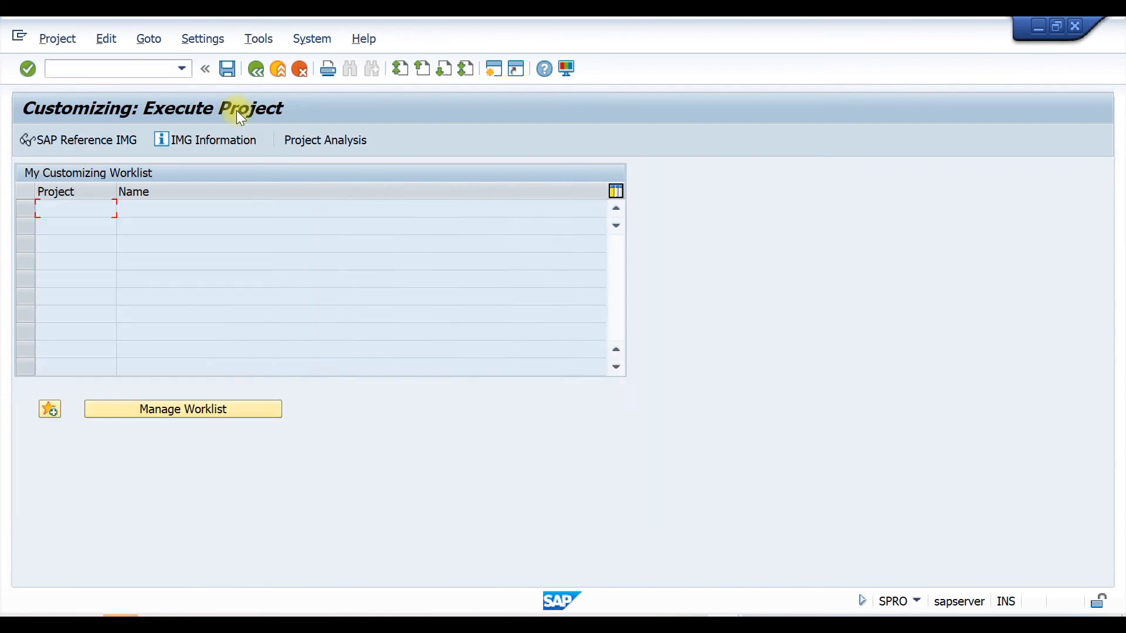
pyautogui.click(91, 138)
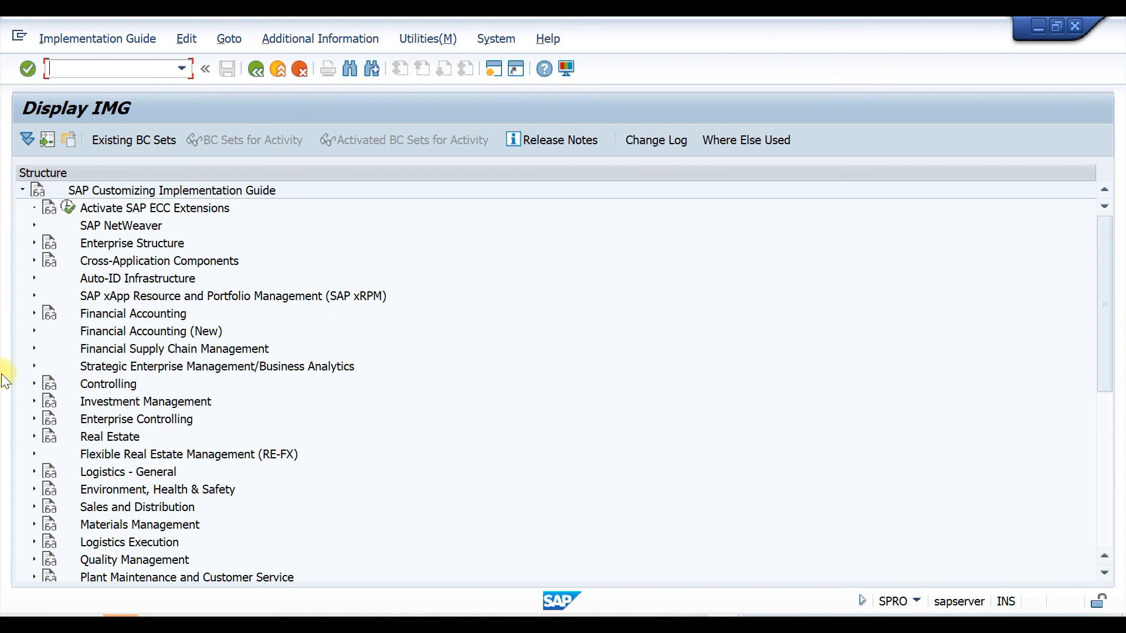
# Open Configure Vendor-Specific Tolerances in the IMG under Materials Management, Logistics Invoice Verification, Incoming Invoice.
pyautogui.scroll(-2, 380, 392)
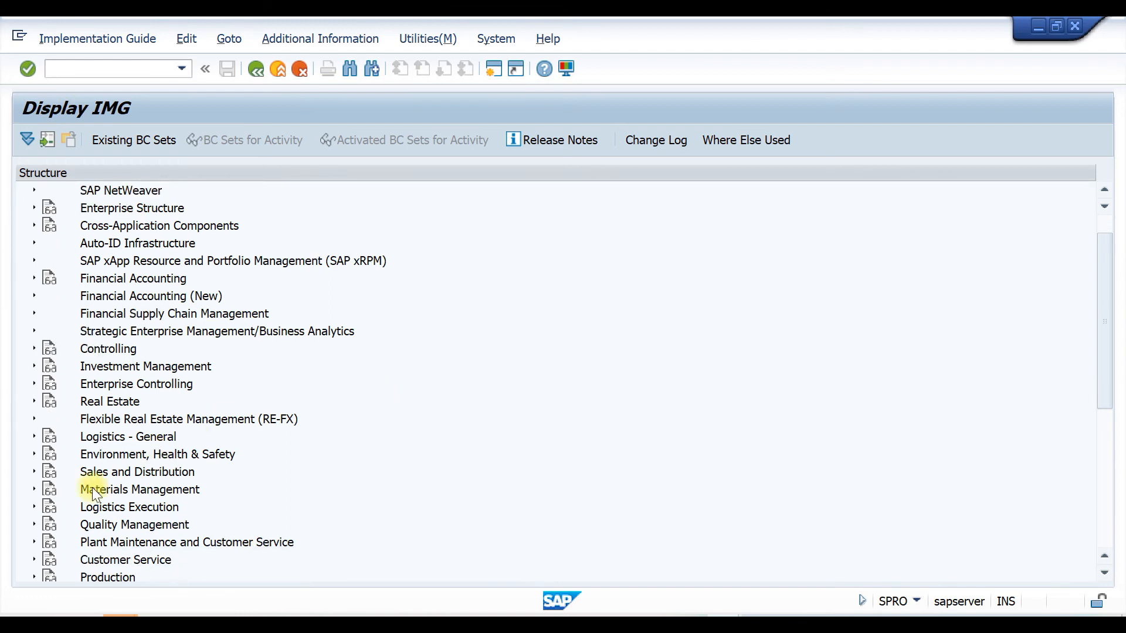
pyautogui.click(33, 491)
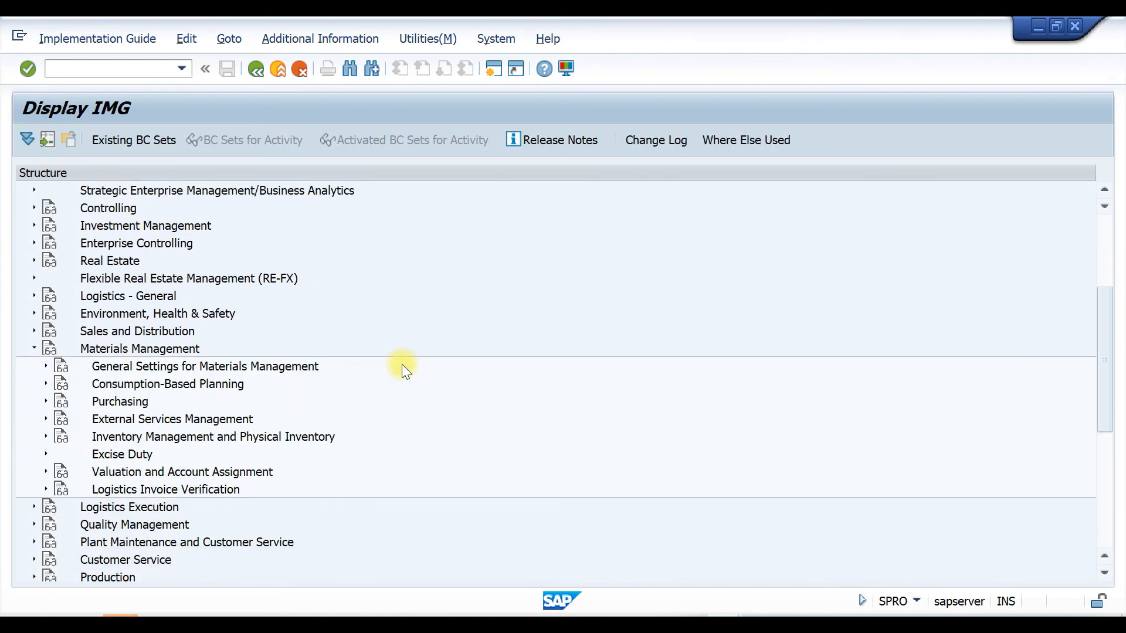
pyautogui.click(45, 489)
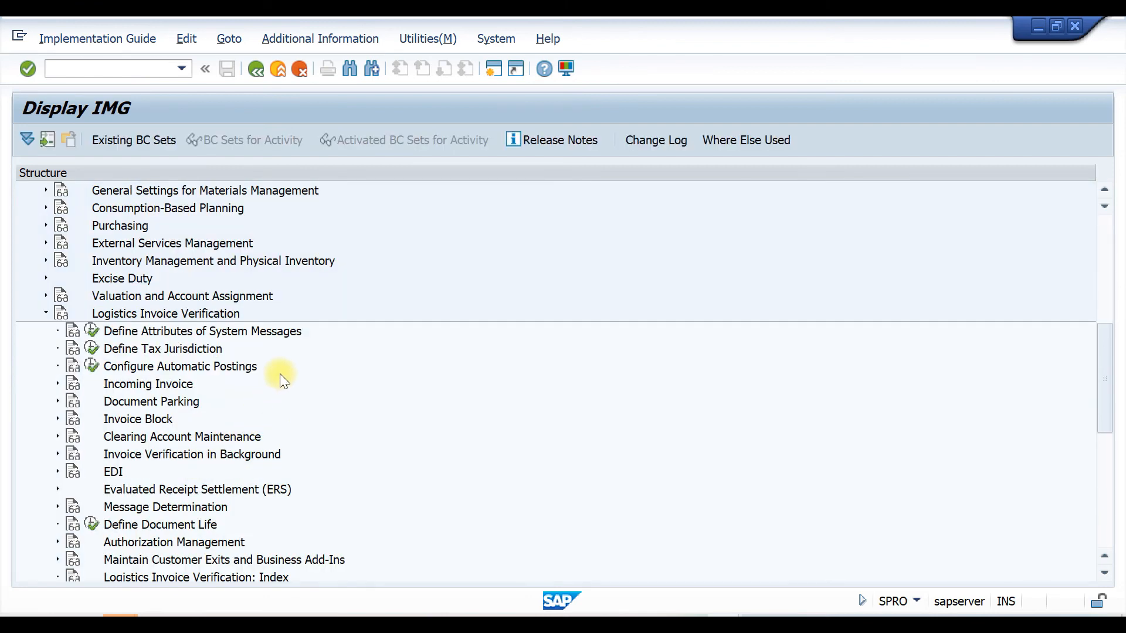
pyautogui.click(58, 385)
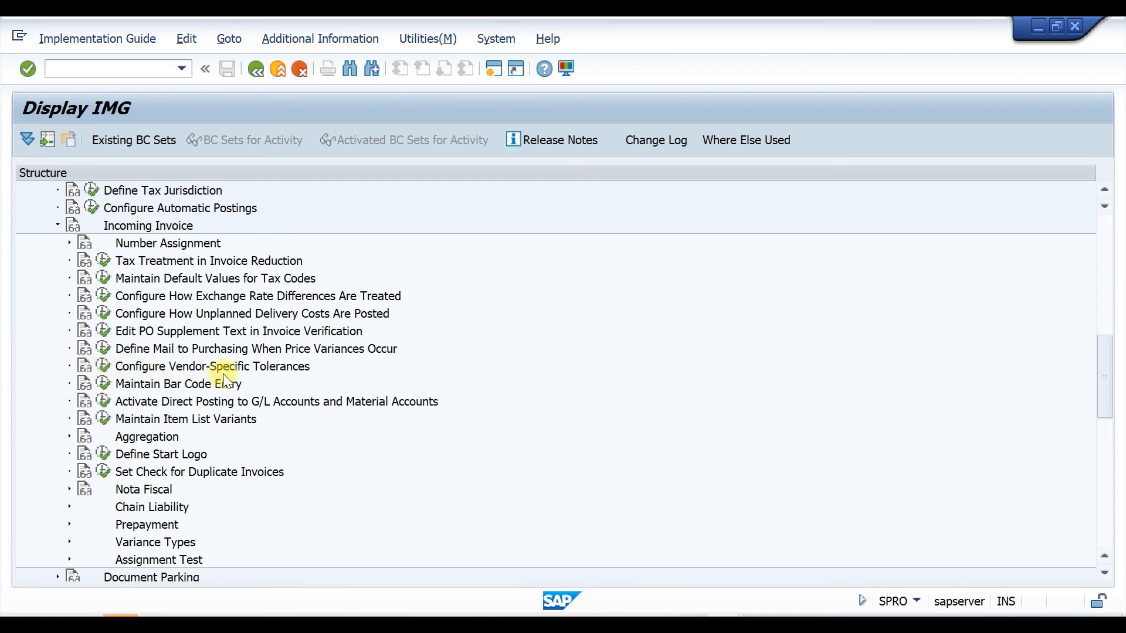
pyautogui.click(103, 366)
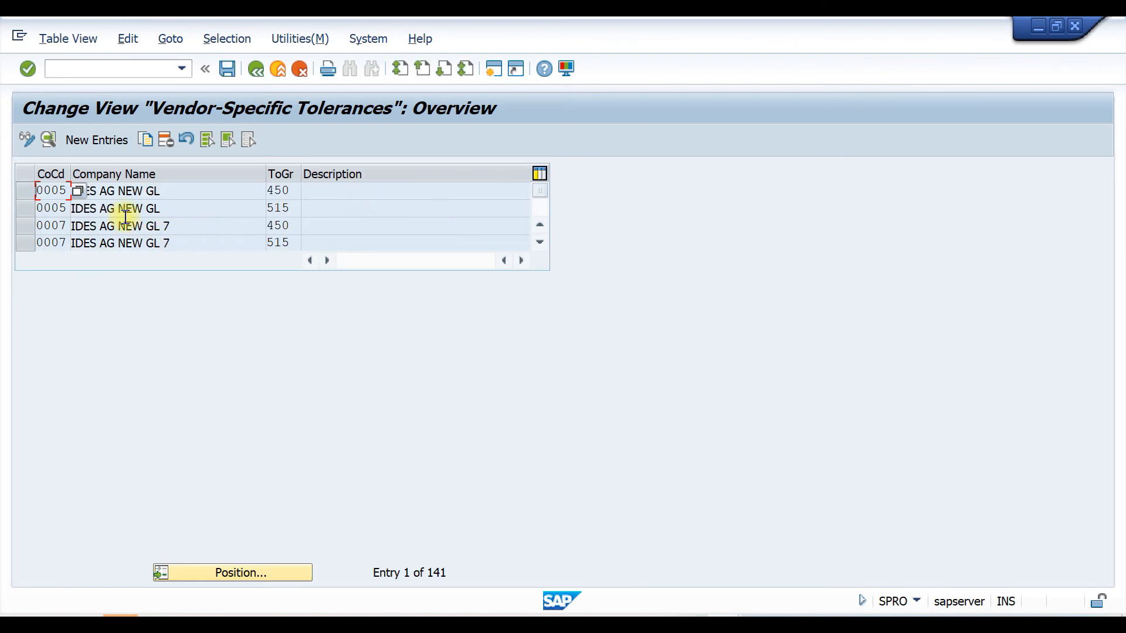
# Start a new vendor-specific tolerance entry for company code T100 with tolerance group T001.
pyautogui.scroll(-4, 167, 195)
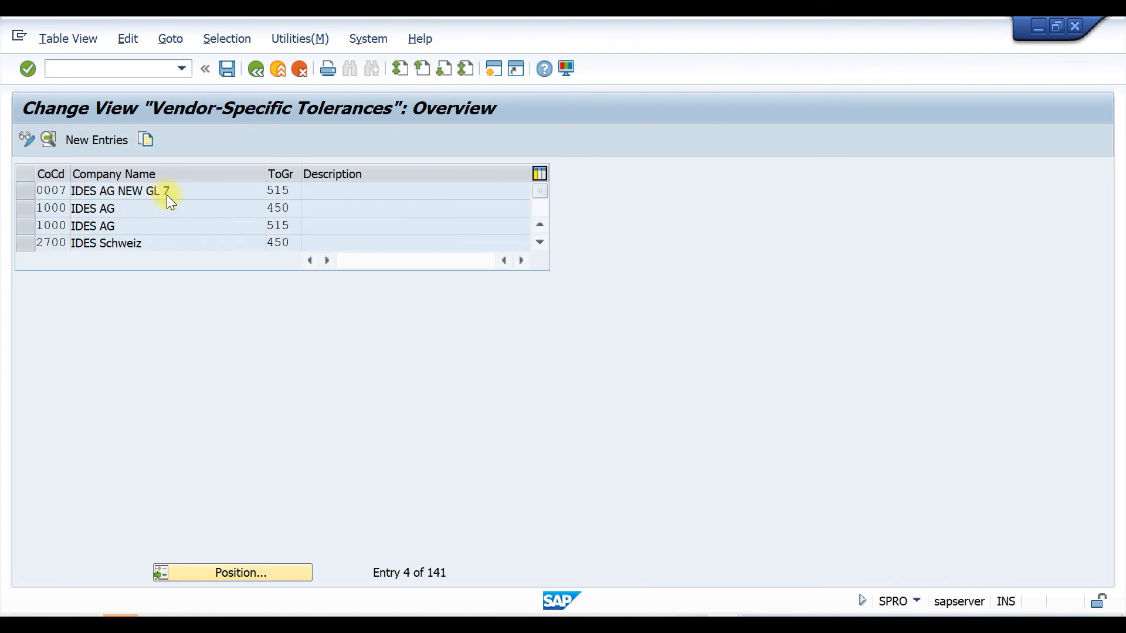
pyautogui.scroll(-5, 289, 205)
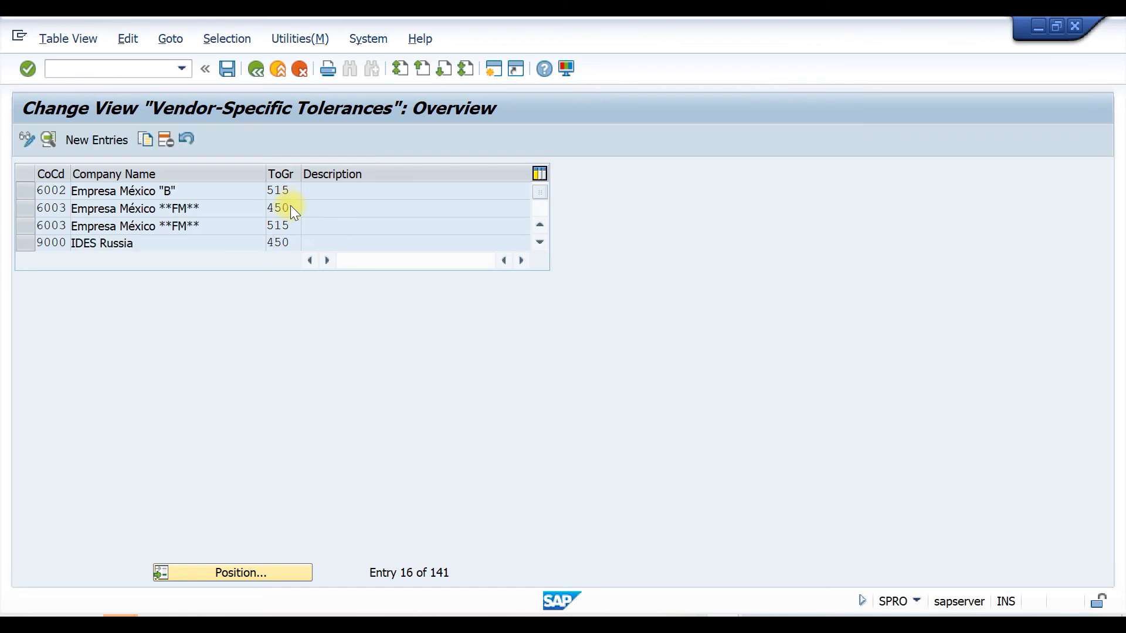
pyautogui.scroll(-4, 211, 177)
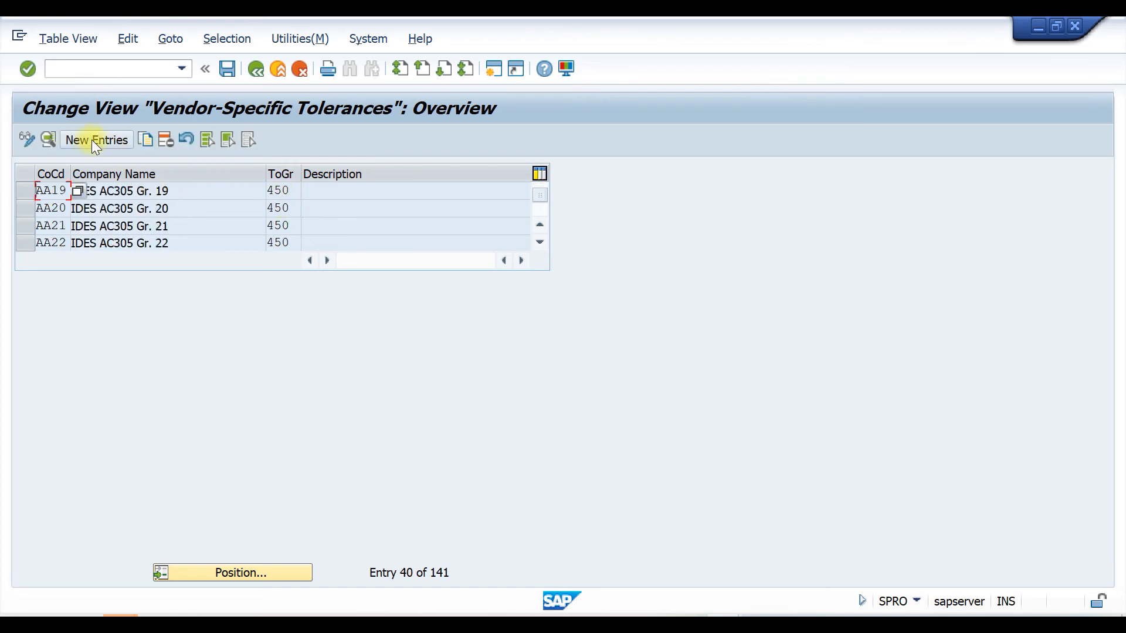
pyautogui.click(92, 139)
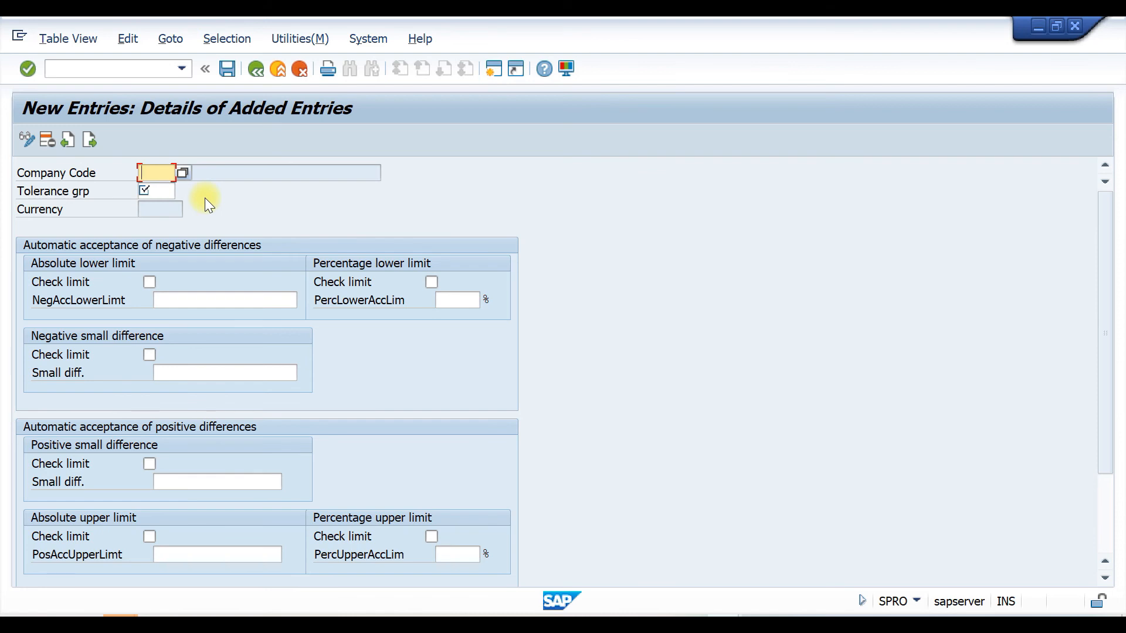
pyautogui.write('T100')
pyautogui.click(175, 192)
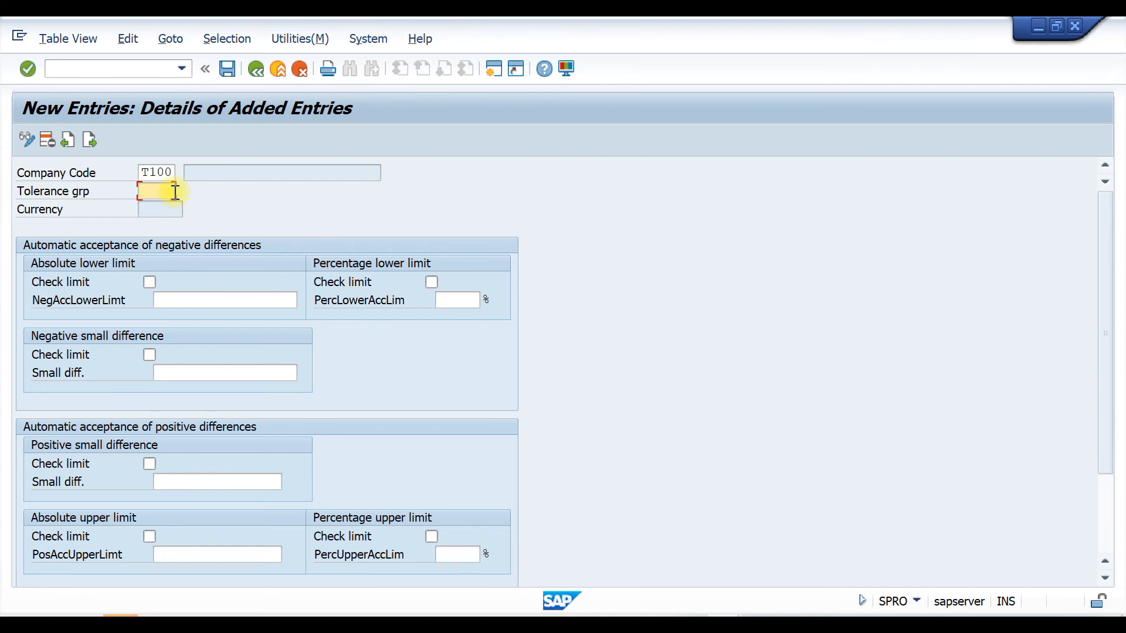
pyautogui.write('T001')
# Enable the percentage lower limit check for negative differences and set the limit to 10%.
pyautogui.scroll(-1, 299, 210)
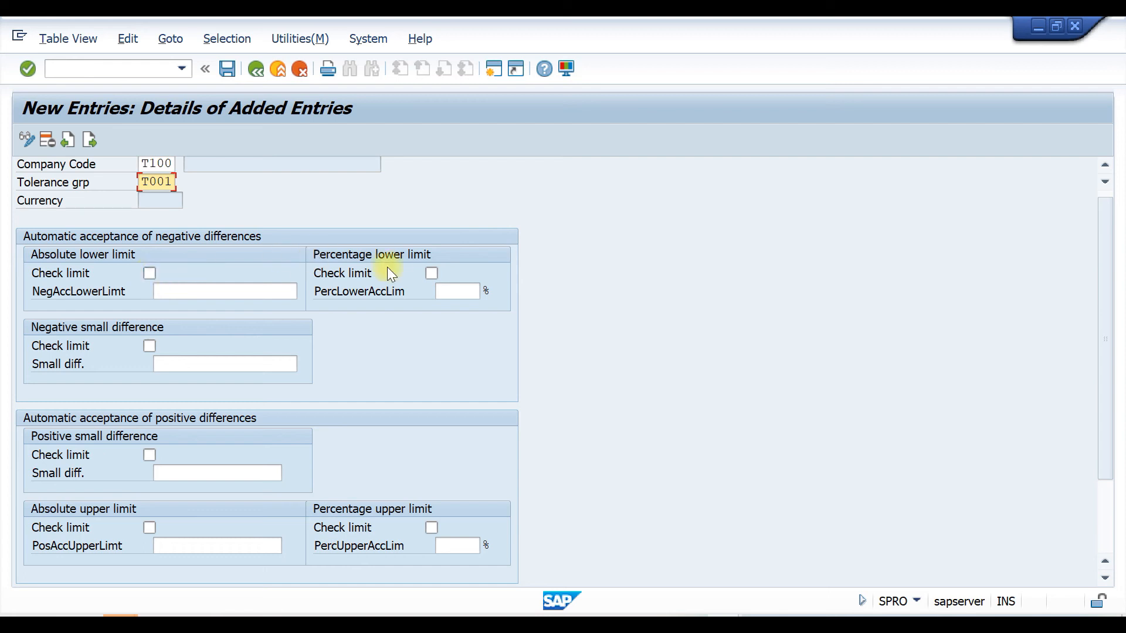
pyautogui.click(433, 274)
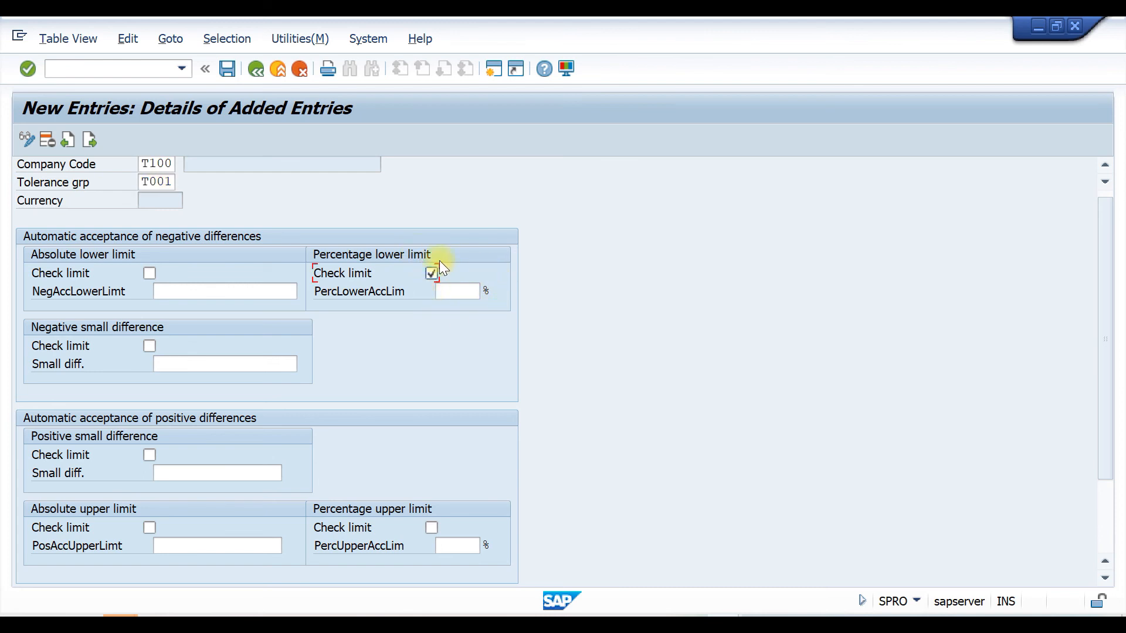
pyautogui.click(454, 291)
pyautogui.write('10')
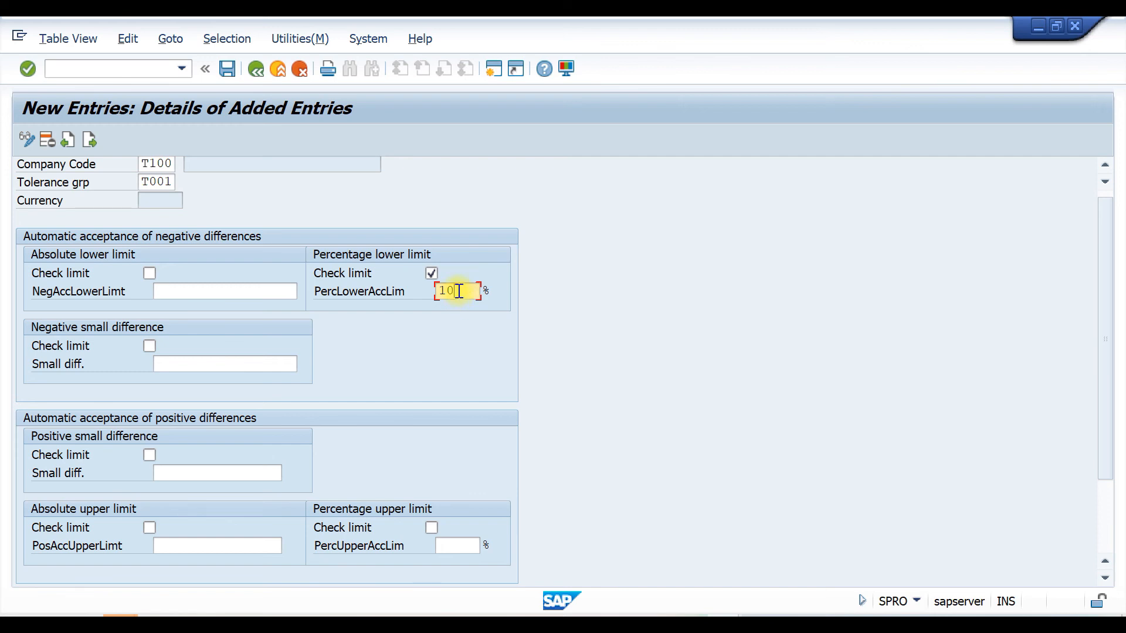
# Enable the percentage upper limit check for positive differences at 10% and save the entry to the proposed customizing request.
pyautogui.scroll(-4, 458, 292)
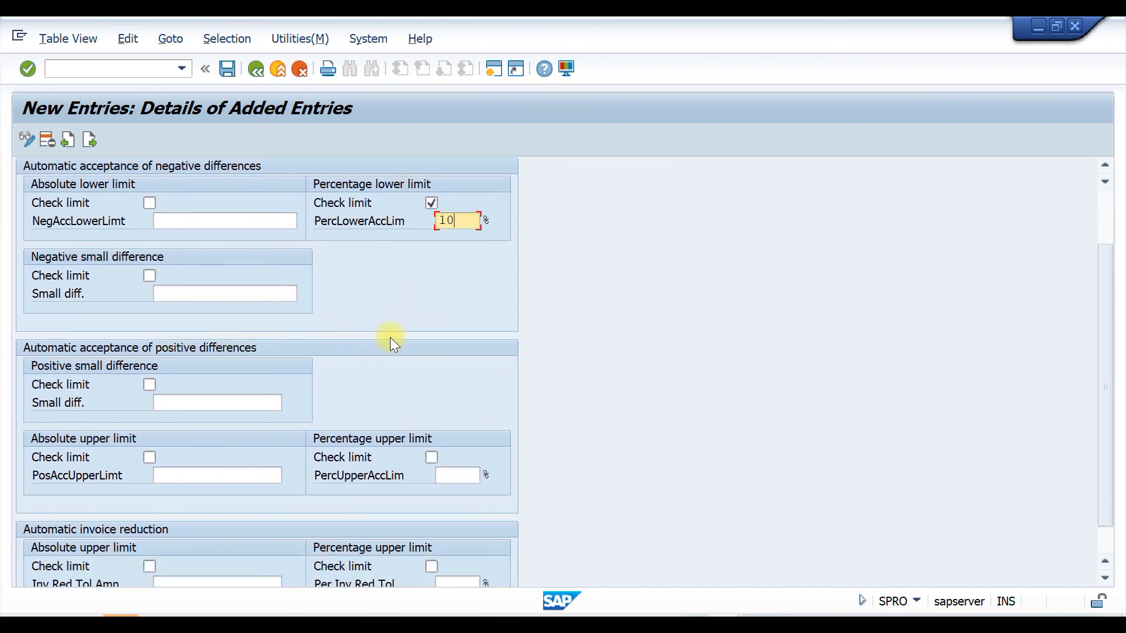
pyautogui.scroll(-2, 390, 337)
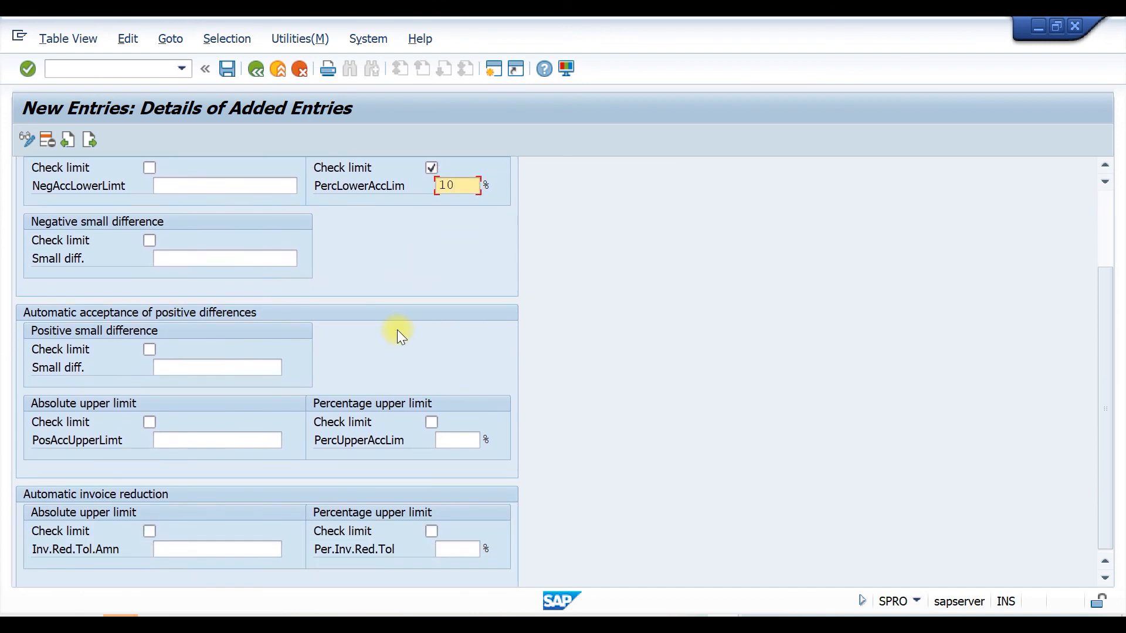
pyautogui.scroll(-1, 387, 332)
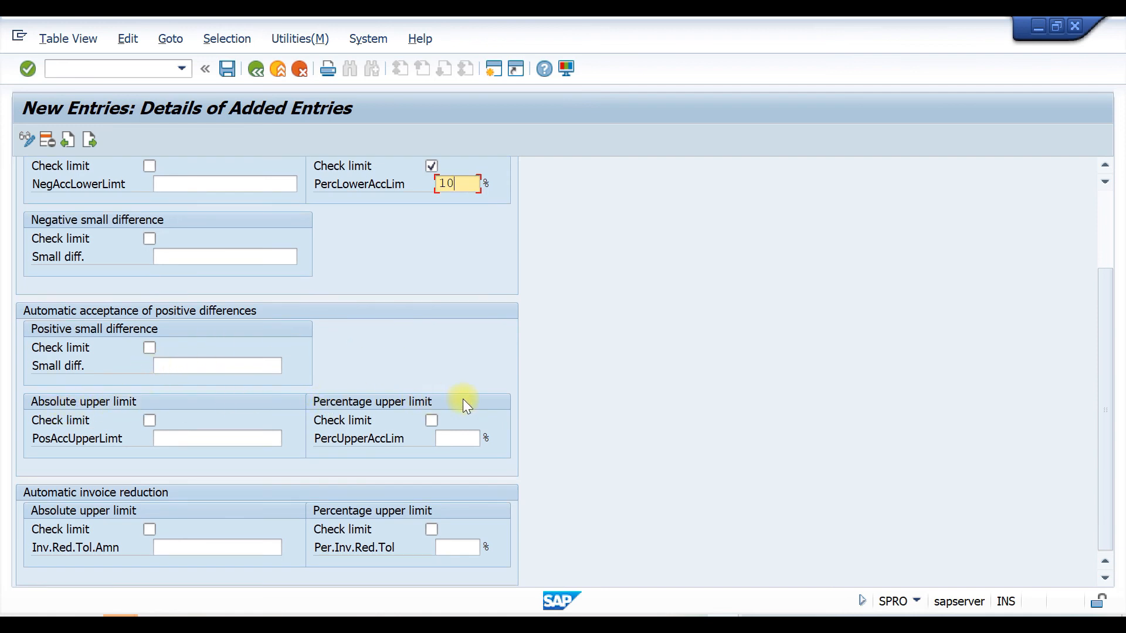
pyautogui.click(431, 420)
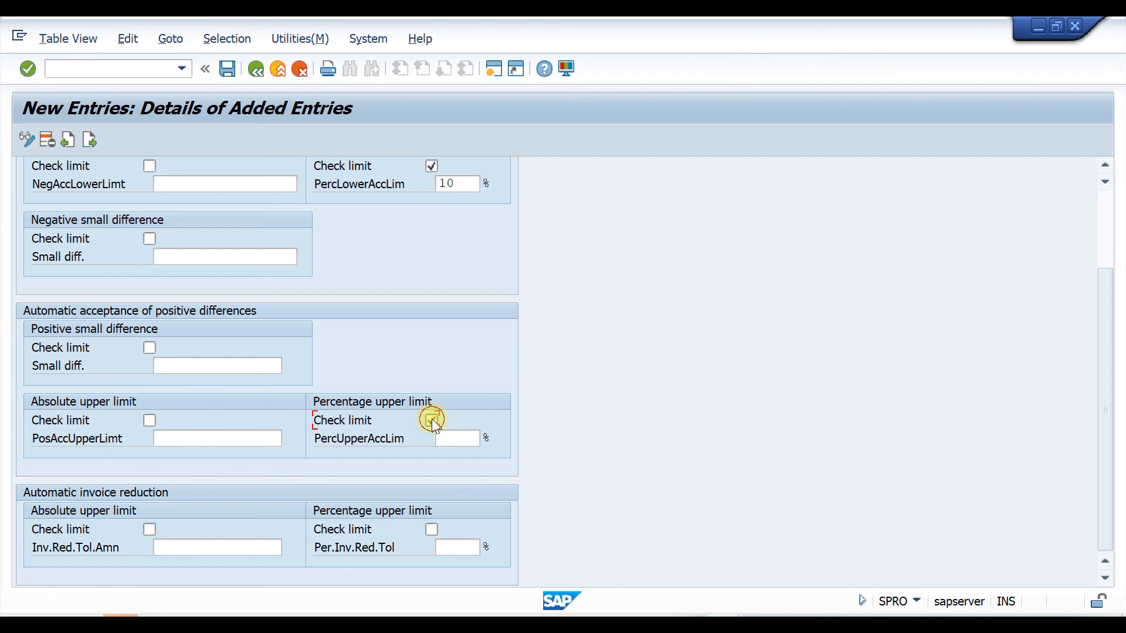
pyautogui.click(459, 435)
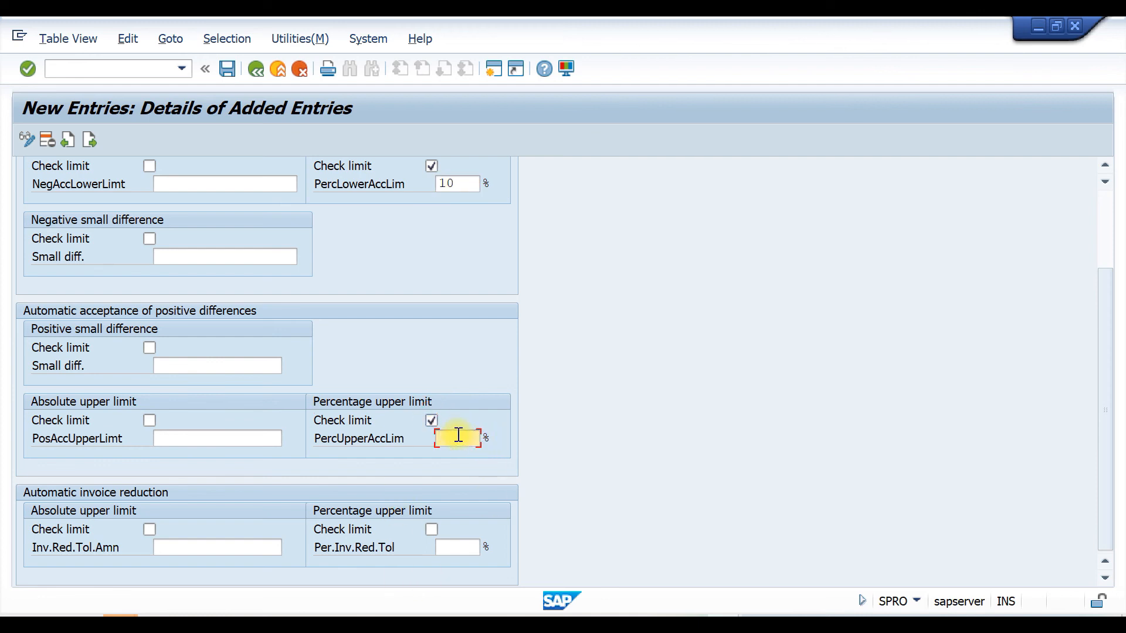
pyautogui.write('10')
pyautogui.hotkey('ctrl', 's')
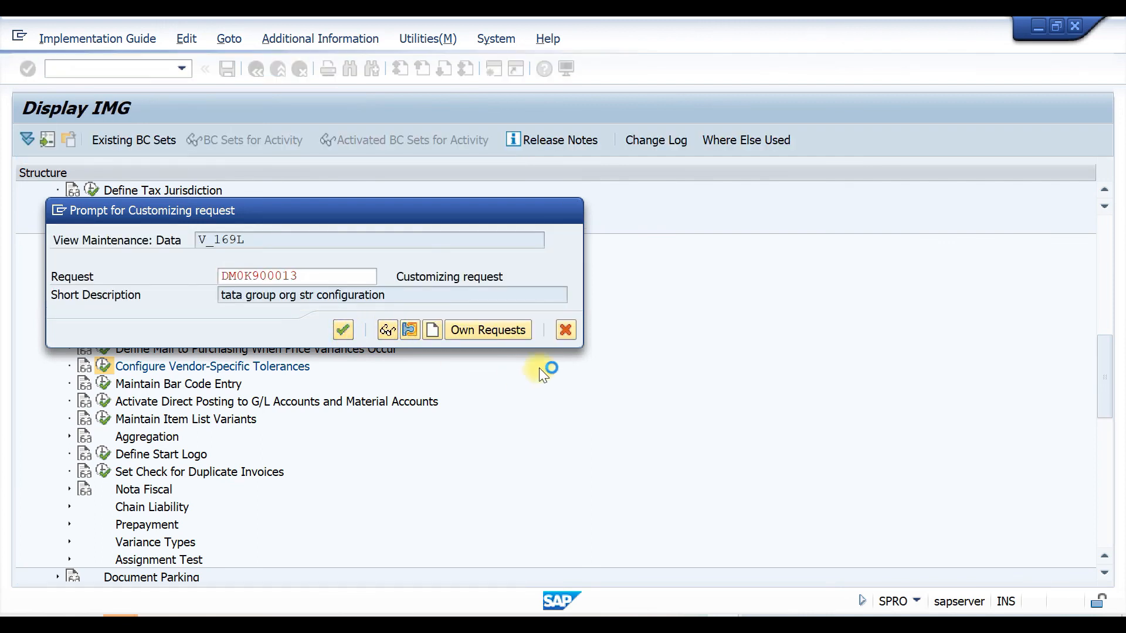
pyautogui.press('Return')
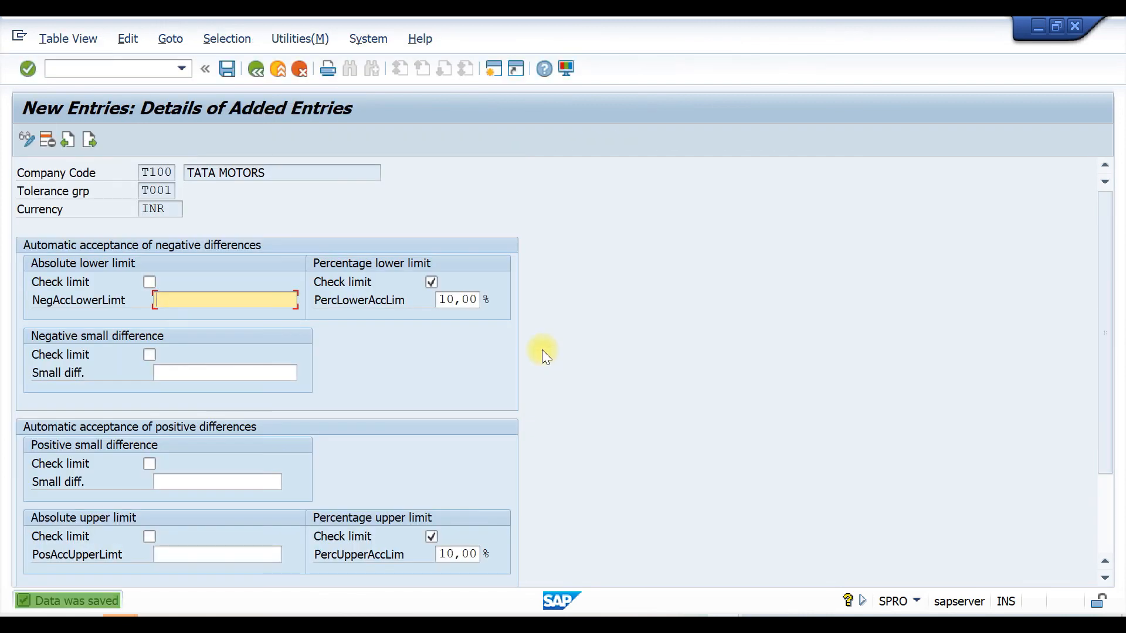
# Return to the vendor creation session, assign invoice verification tolerance group T001 and confirm the payment transactions data.
pyautogui.hotkey('alt', 'Tab')
pyautogui.click(165, 468)
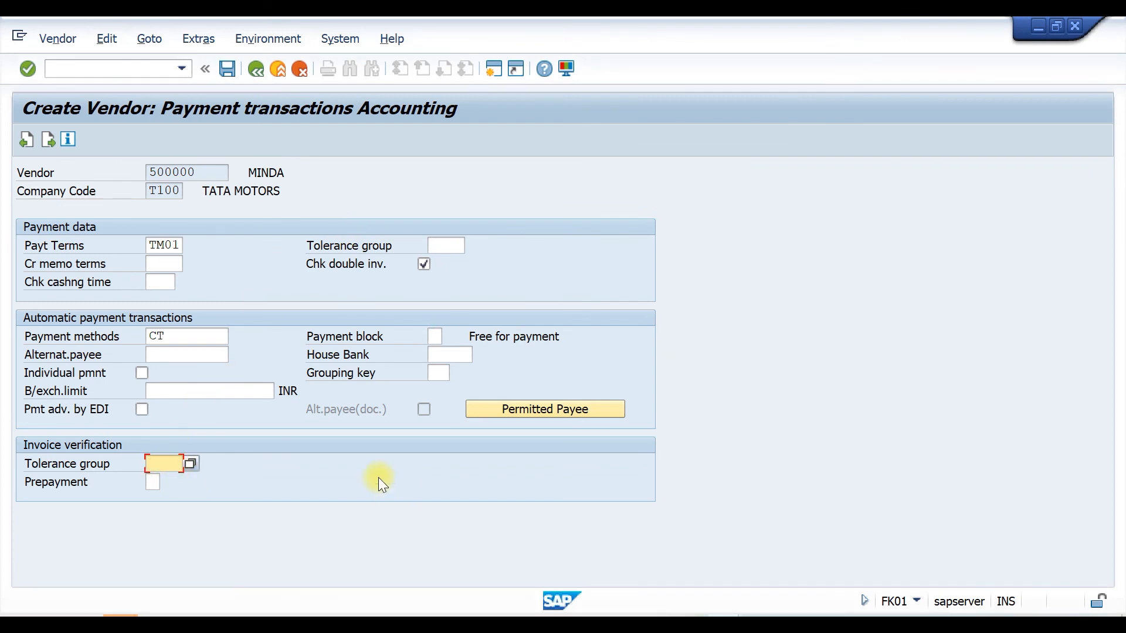
pyautogui.click(191, 463)
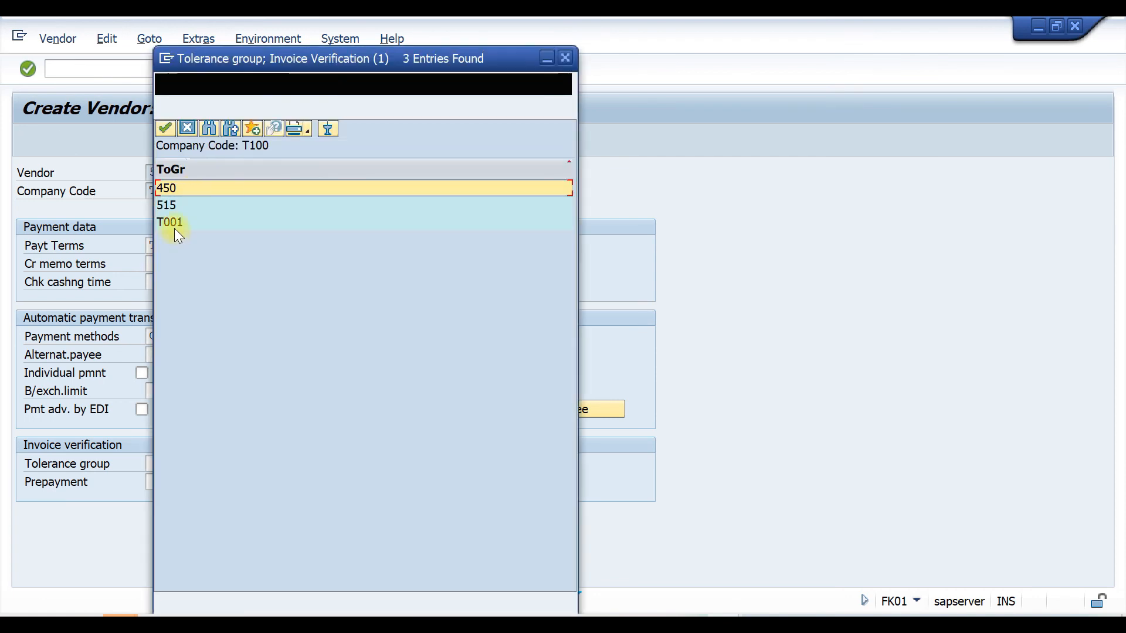
pyautogui.doubleClick(171, 223)
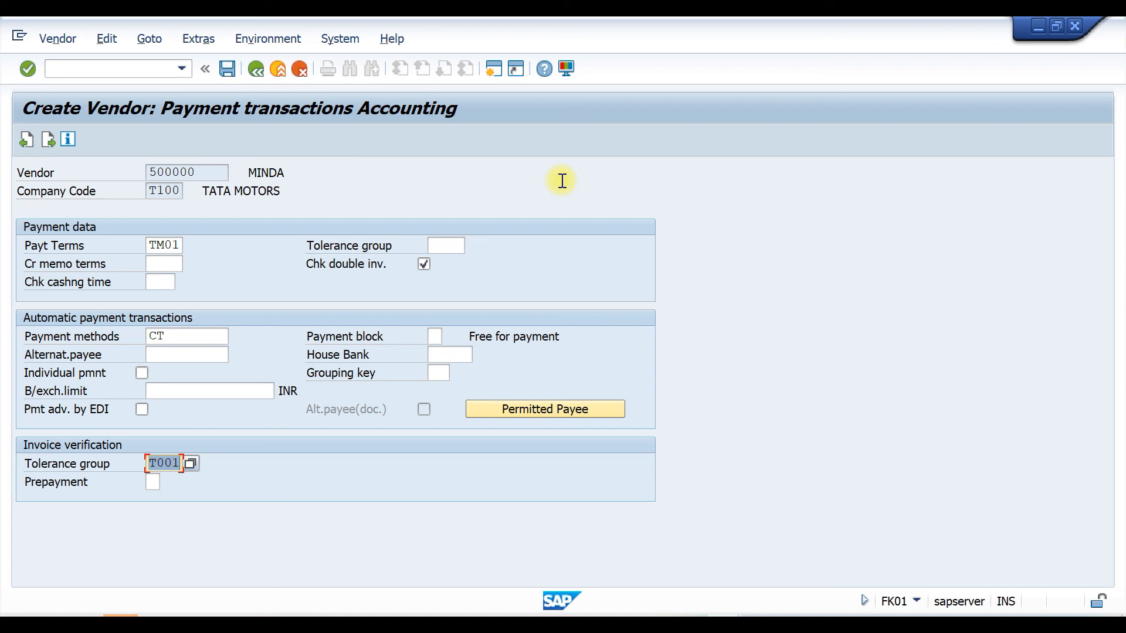
pyautogui.press('Return')
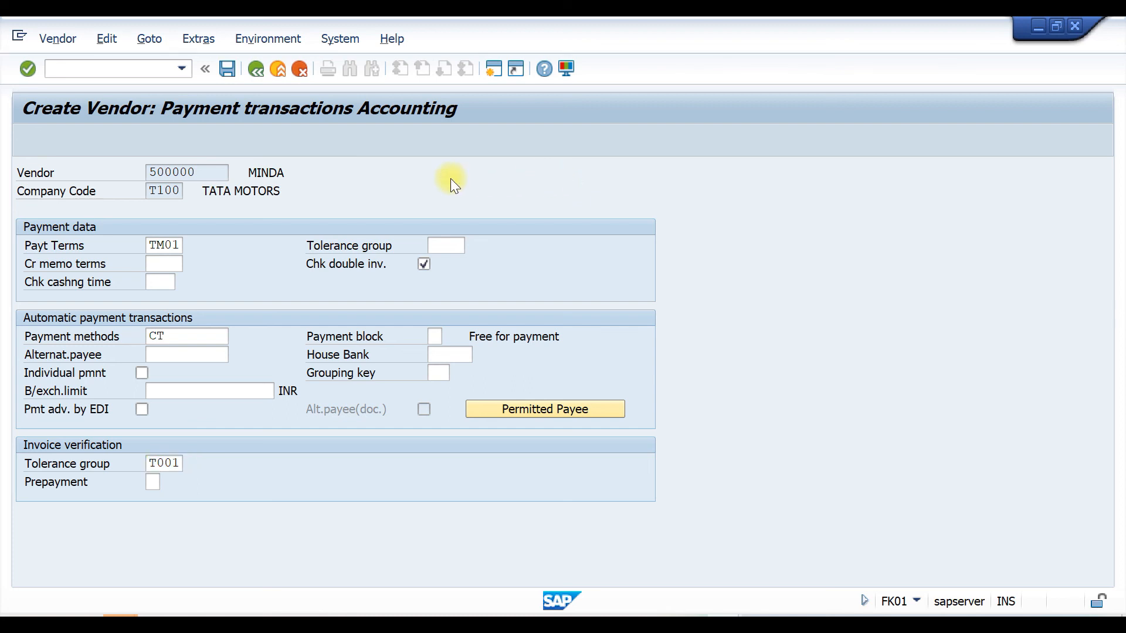